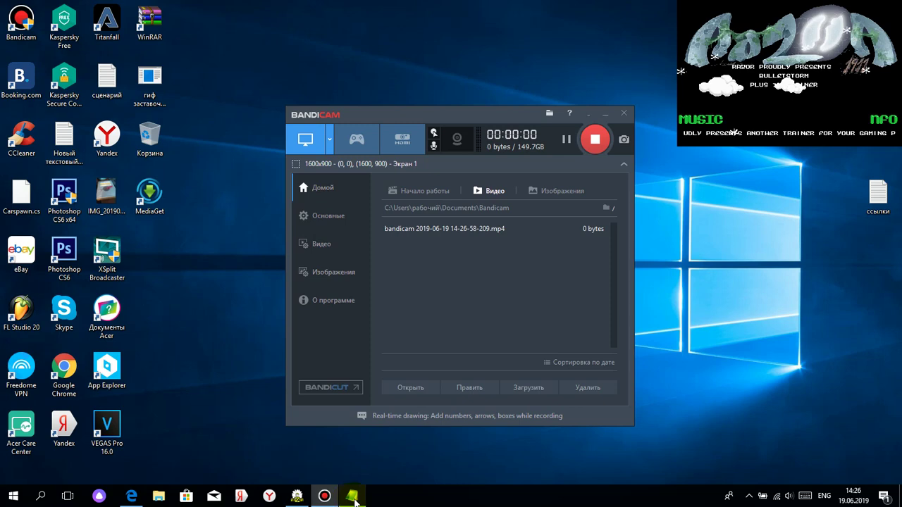
# Step: Write 'сегодня мы установим cinema r20' as the script's first line, with the word 'crack' removed
pyautogui.click(352, 497)
pyautogui.write('dctv ghbdtn c dfvb rfyfk')
pyautogui.hotkey('alt', 'shift')
pyautogui.write('к')
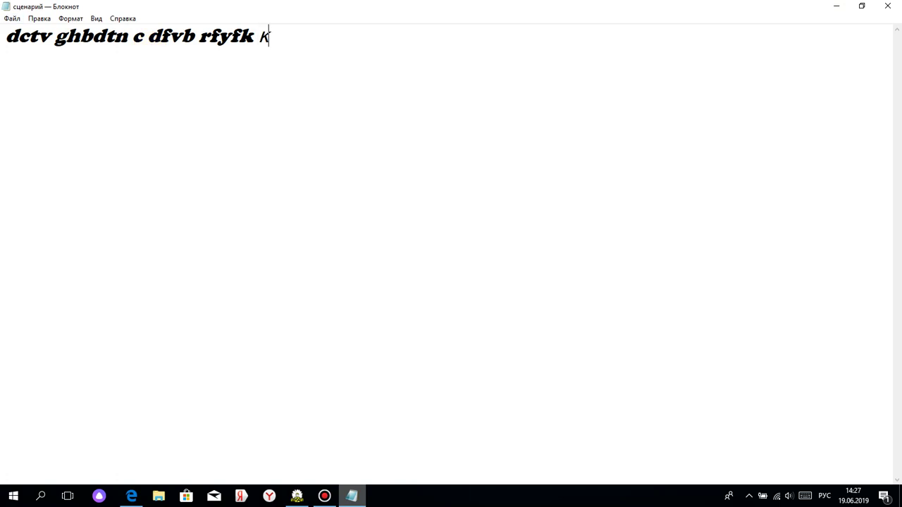
pyautogui.press('BackSpace')
pyautogui.press('BackSpace')
pyautogui.press('BackSpace')
pyautogui.press('BackSpace')
pyautogui.press('BackSpace')
pyautogui.press('BackSpace')
pyautogui.press('BackSpace')
pyautogui.press('BackSpace')
pyautogui.press('BackSpace')
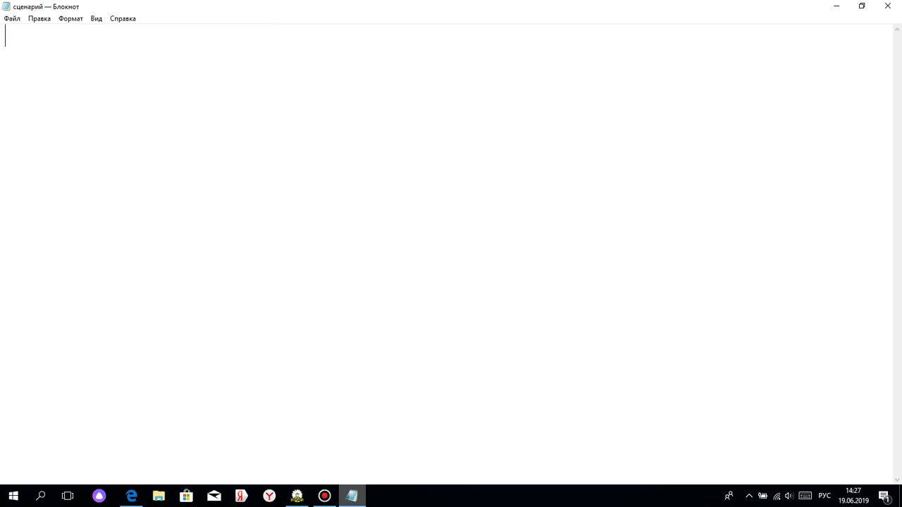
pyautogui.write('сегодня мы установим ')
pyautogui.write('си')
pyautogui.write('nema ')
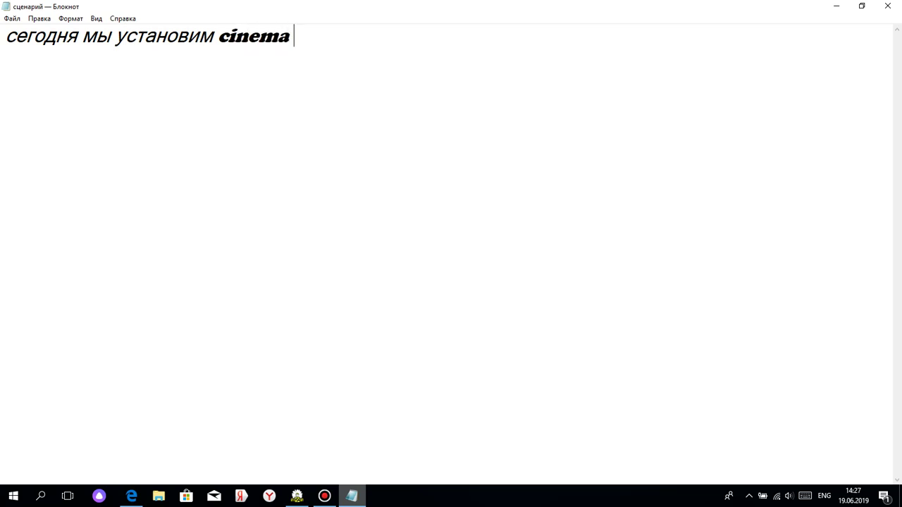
pyautogui.write('r20 ')
pyautogui.write('cr')
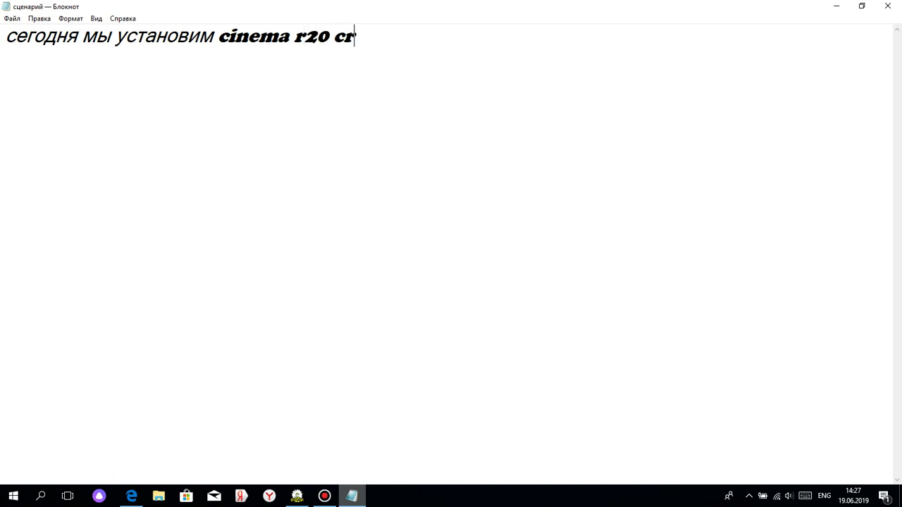
pyautogui.write('ack')
pyautogui.hotkey('alt', 'shift')
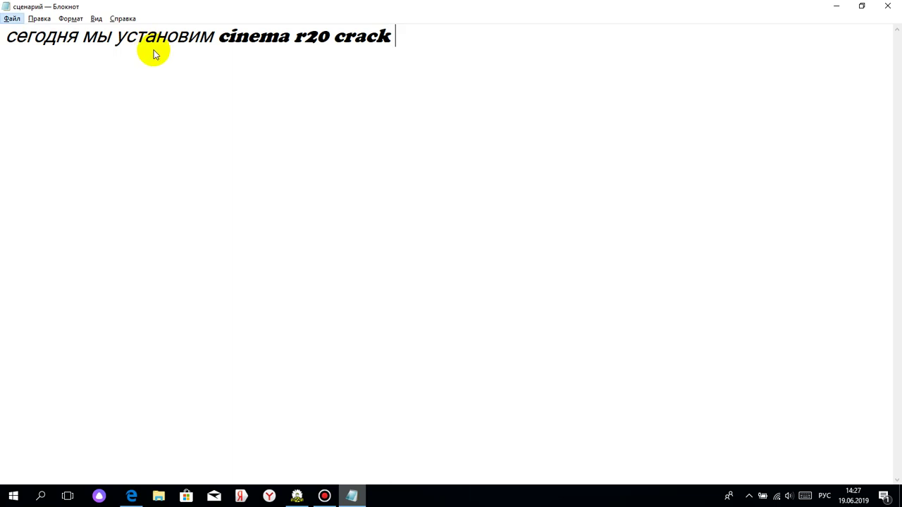
pyautogui.press('Escape')
pyautogui.press('BackSpace')
pyautogui.press('BackSpace')
pyautogui.press('BackSpace')
pyautogui.press('BackSpace')
pyautogui.press('BackSpace')
pyautogui.press('BackSpace')
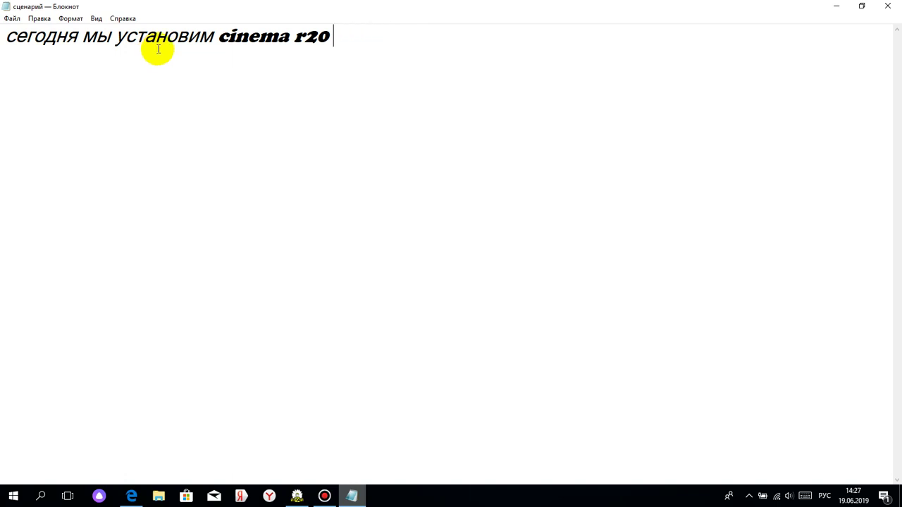
pyautogui.click(325, 497)
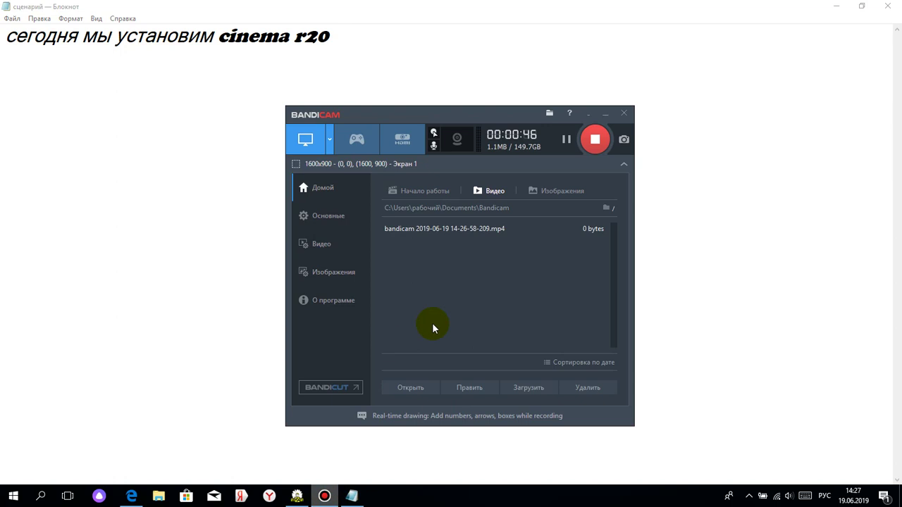
# Step: Type 'заходим по ссылочке в описание' on the script's second line
pyautogui.click(183, 101)
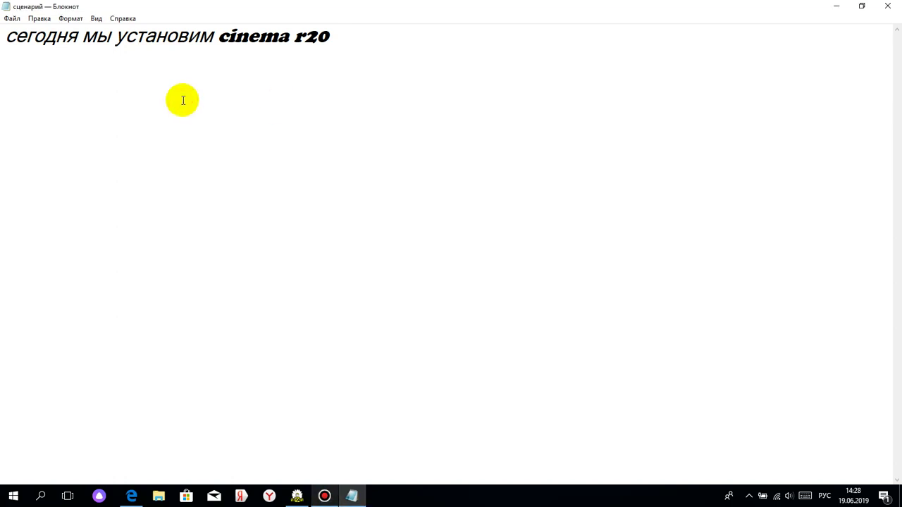
pyautogui.write('заходим ')
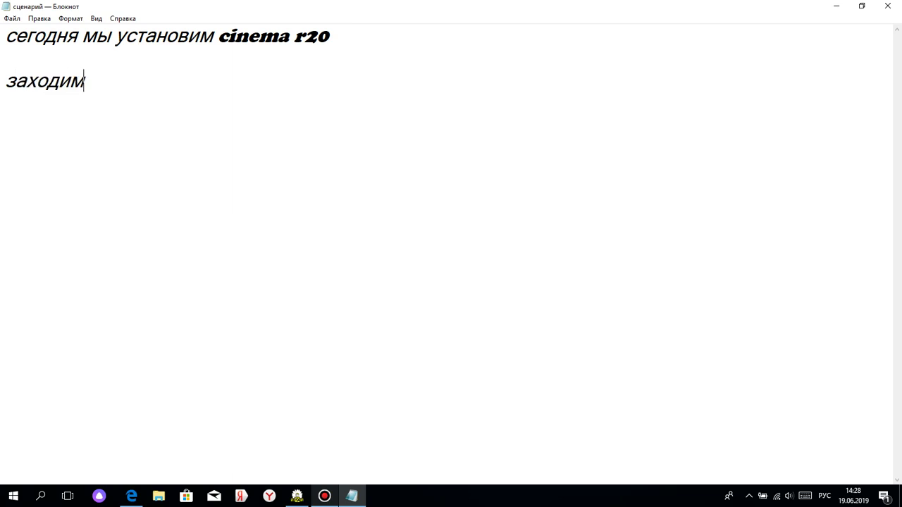
pyautogui.write('по ссылочке в ')
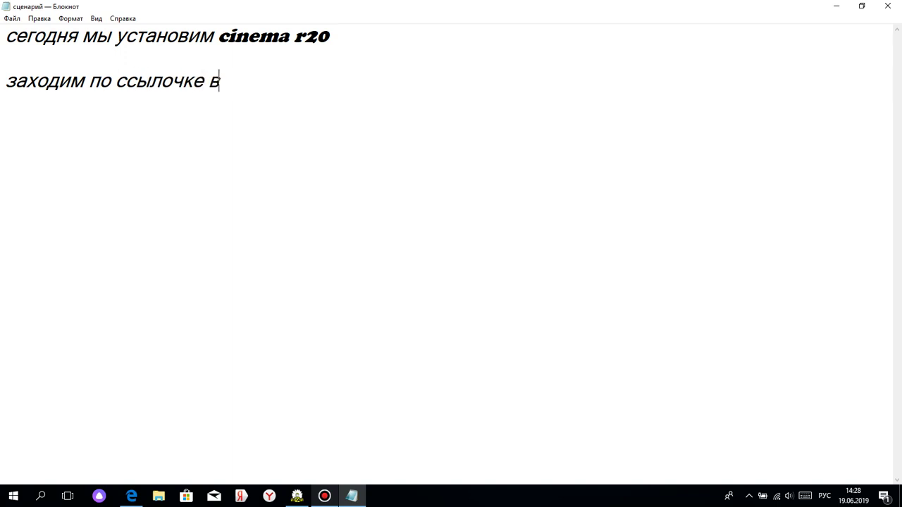
pyautogui.write('описание')
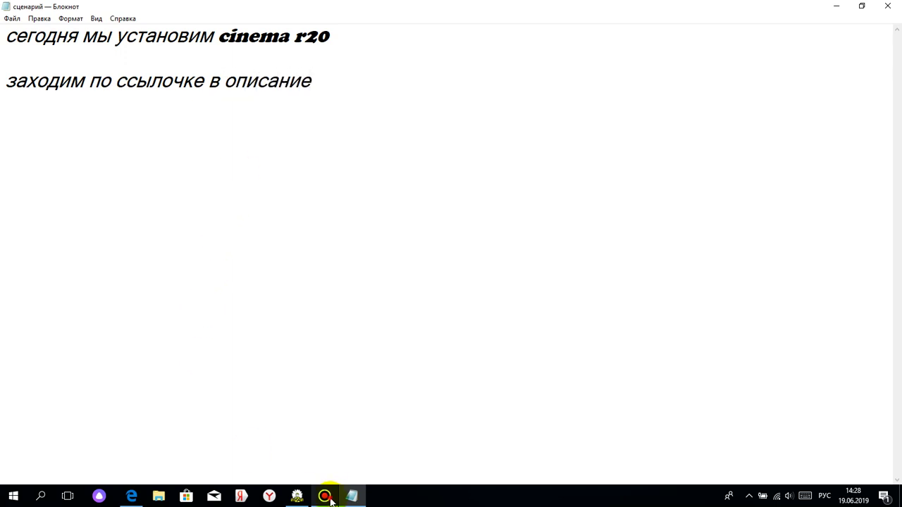
pyautogui.click(324, 497)
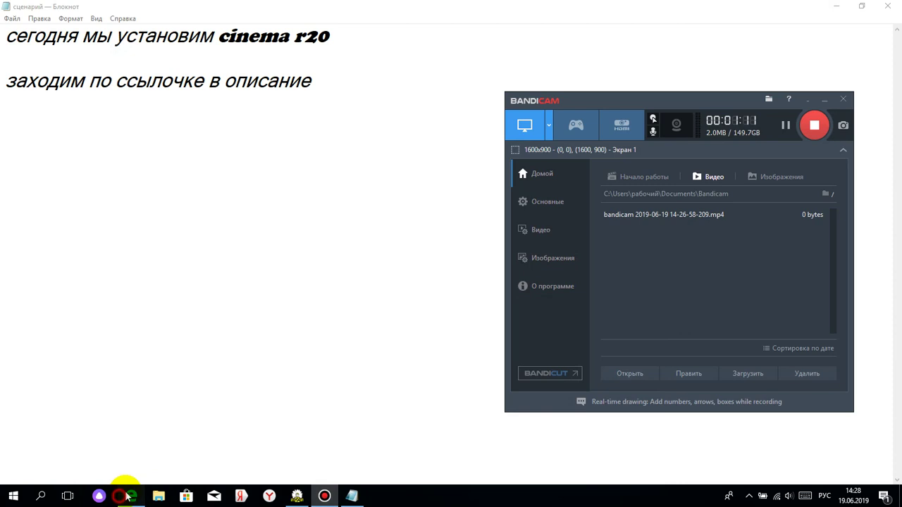
# Step: Open the downloaded torrent in MediaGet and start downloading CINEMA 4D Studio R20.030 Portable
pyautogui.click(125, 494)
pyautogui.click(492, 468)
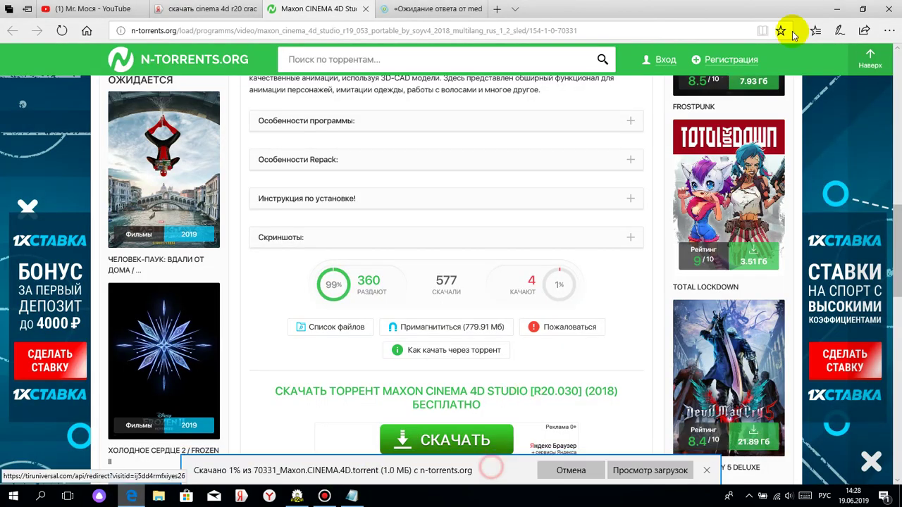
pyautogui.click(833, 9)
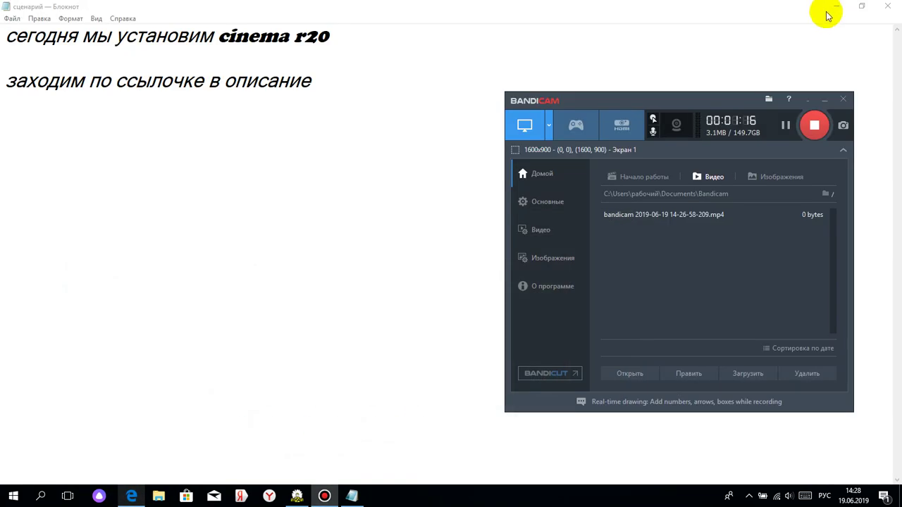
pyautogui.click(834, 9)
pyautogui.click(151, 194)
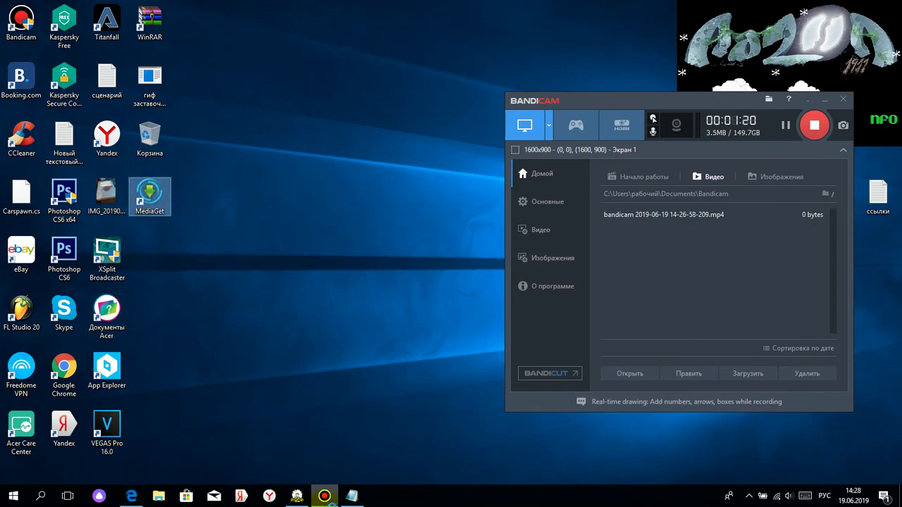
pyautogui.click(520, 291)
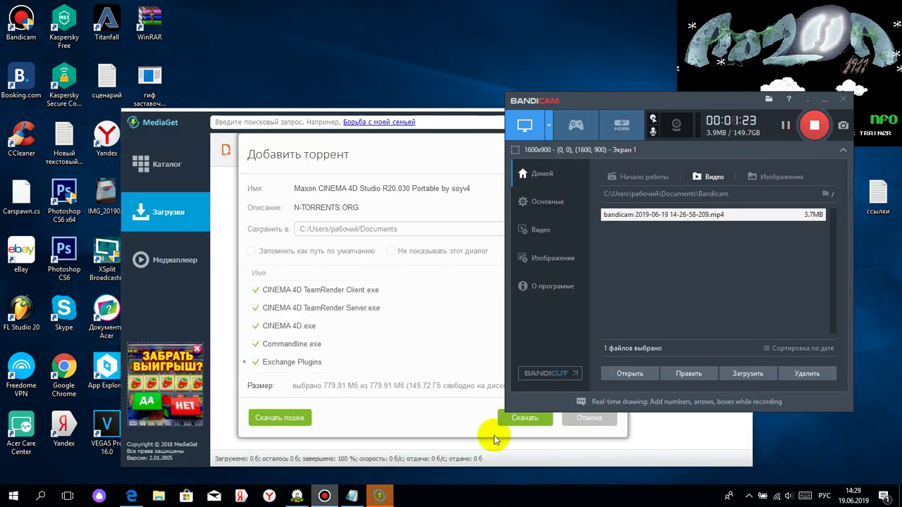
pyautogui.click(526, 421)
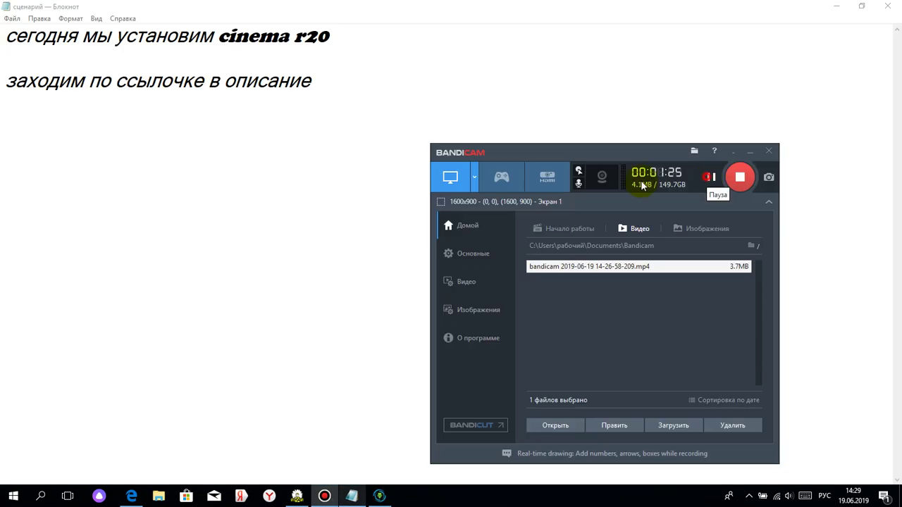
# Step: Add 'кстати' as the script's third line, dismiss the slow-download warning, and minimize MediaGet
pyautogui.click(14, 111)
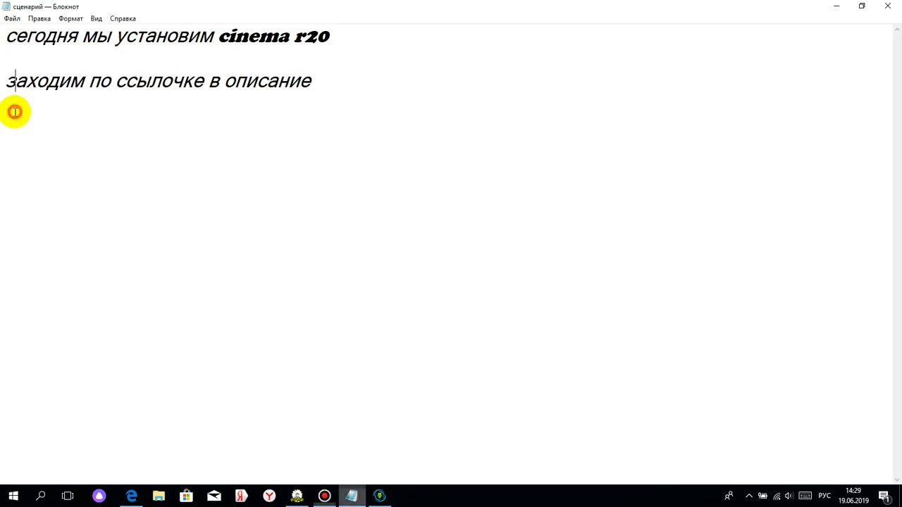
pyautogui.click(317, 79)
pyautogui.press('Return')
pyautogui.press('Return')
pyautogui.write('кстати')
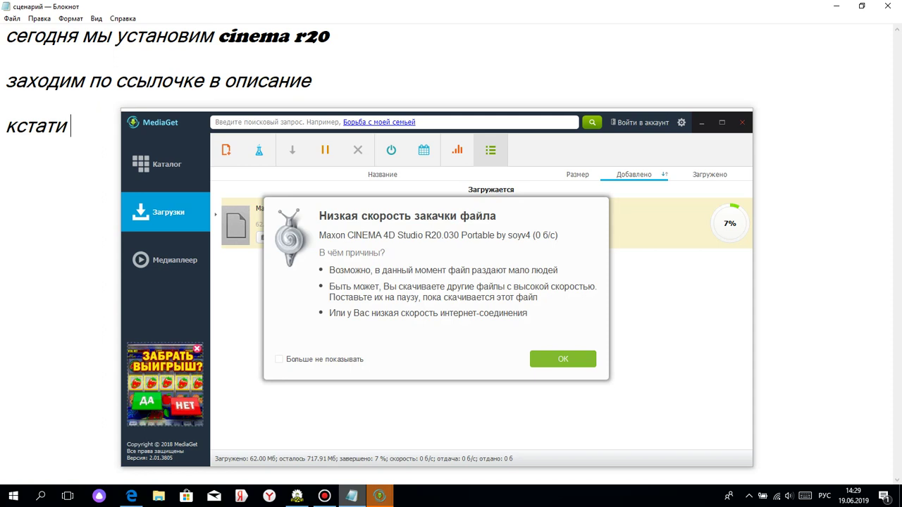
pyautogui.click(563, 358)
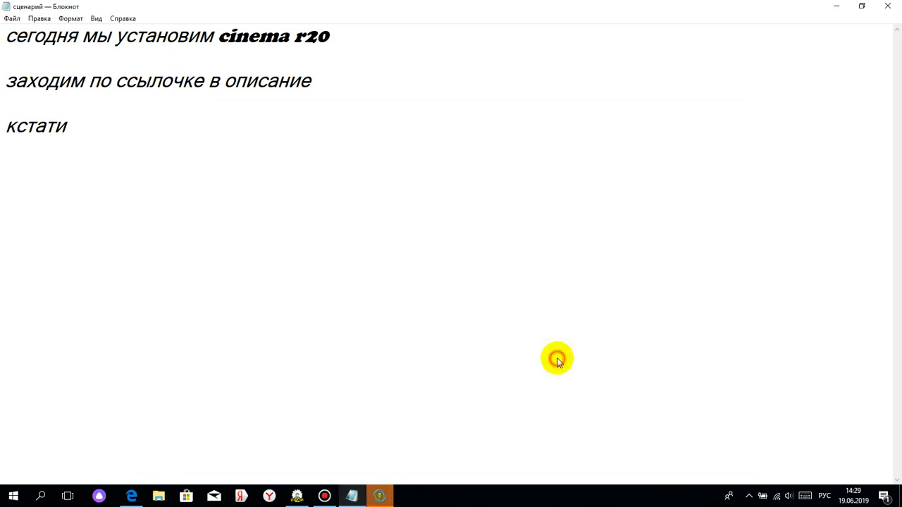
pyautogui.click(702, 125)
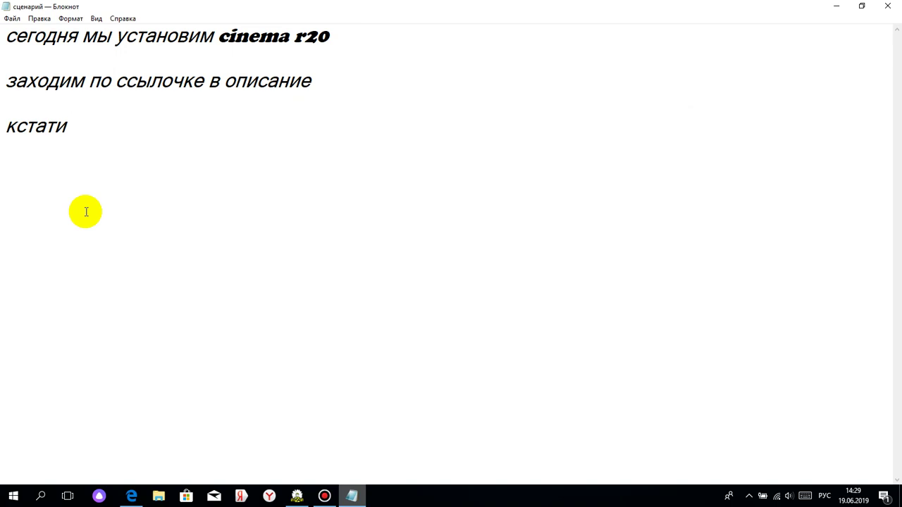
# Step: Continue the third line with 'я сам случайно нашёл хороший сайт для cinema'
pyautogui.write('яс')
pyautogui.press('BackSpace')
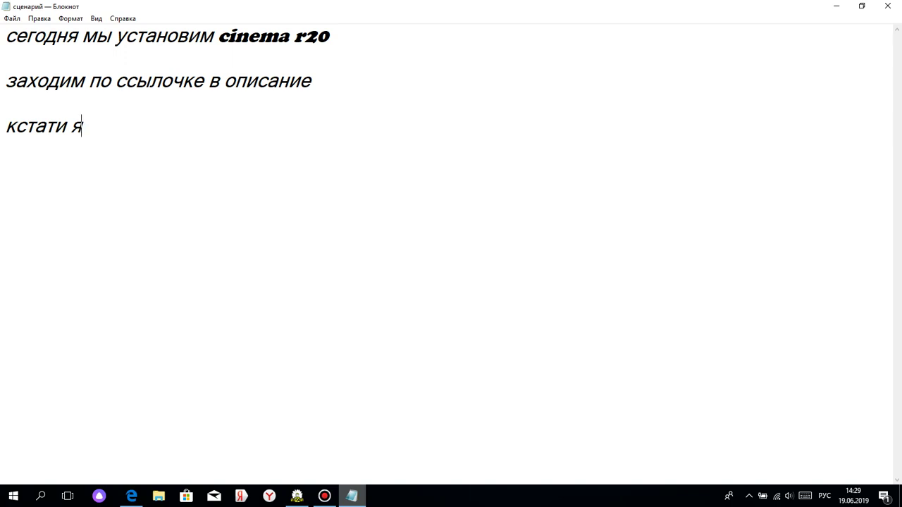
pyautogui.write('сам случайно ')
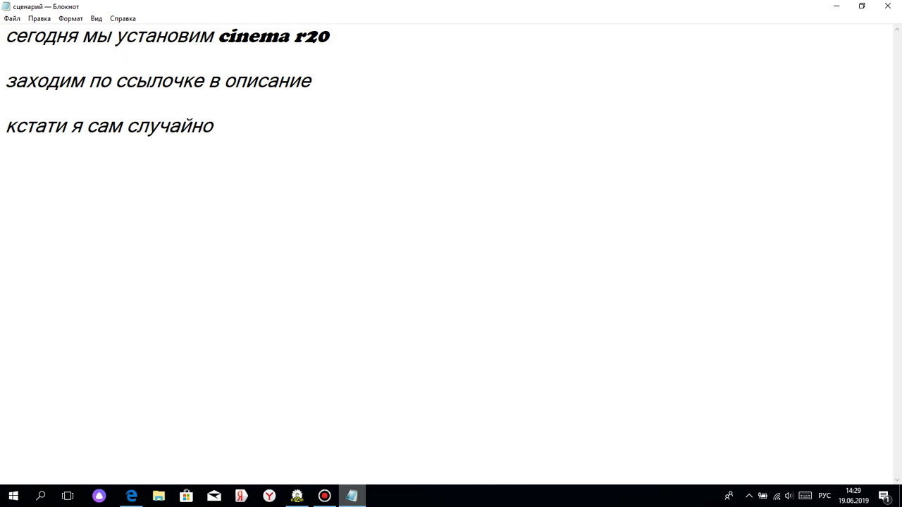
pyautogui.write('нашёл')
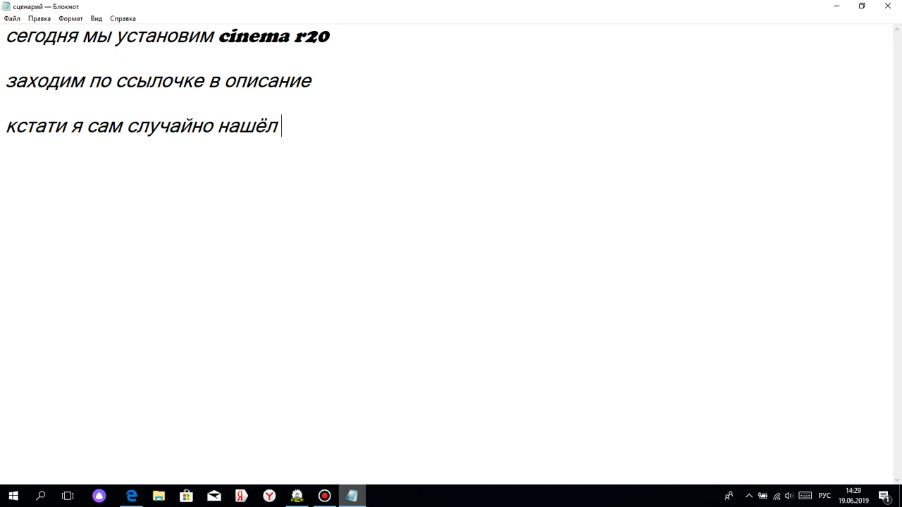
pyautogui.write(' хороший сайт для')
pyautogui.hotkey('alt', 'shift')
pyautogui.write('ine')
pyautogui.press('BackSpace')
pyautogui.press('BackSpace')
pyautogui.press('BackSpace')
pyautogui.write('cinema')
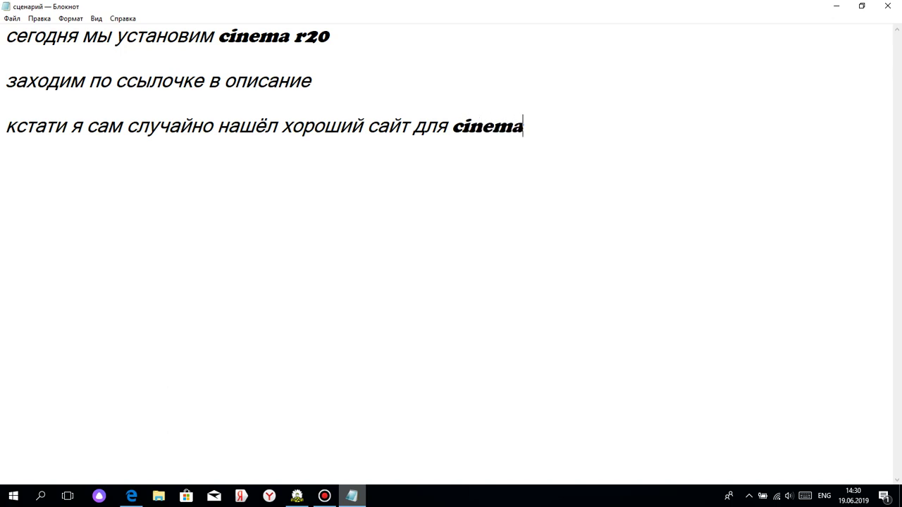
# Step: Add a blank line, then a fourth line reading 'и да для тех у кого нету'
pyautogui.press('Return')
pyautogui.write('д')
pyautogui.press('BackSpace')
pyautogui.press('Return')
pyautogui.write('и да для тез')
pyautogui.press('BackSpace')
pyautogui.write('х у кого нету')
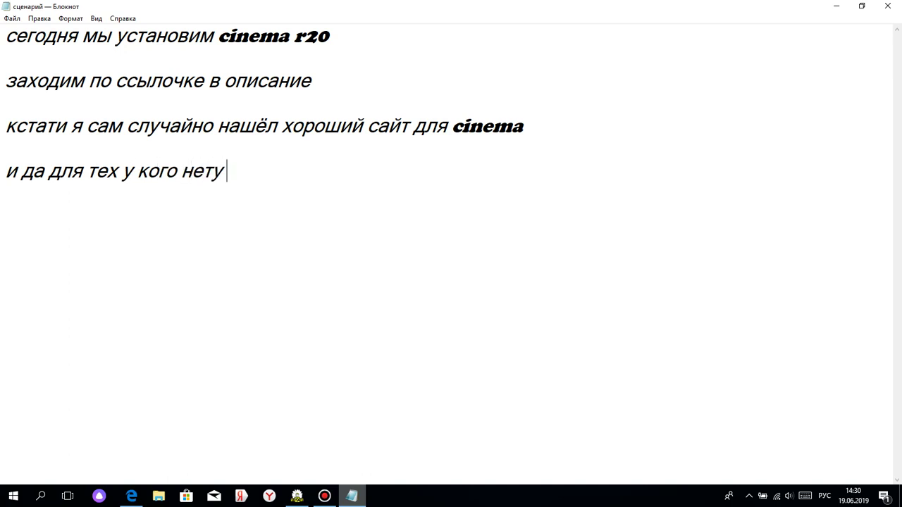
pyautogui.hotkey('alt', 'shift')
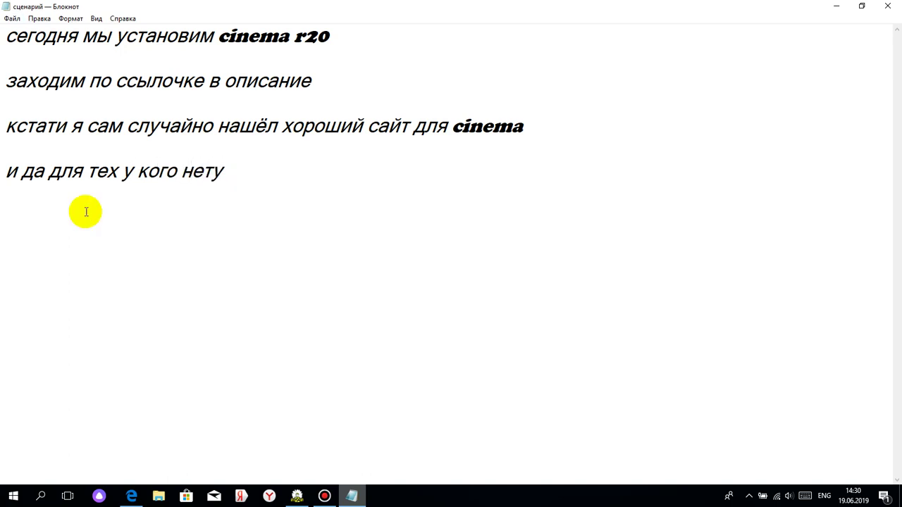
# Step: Type 'medeaget' after 'нету' on the fourth line and switch the keyboard layout to Russian
pyautogui.write('elbag')
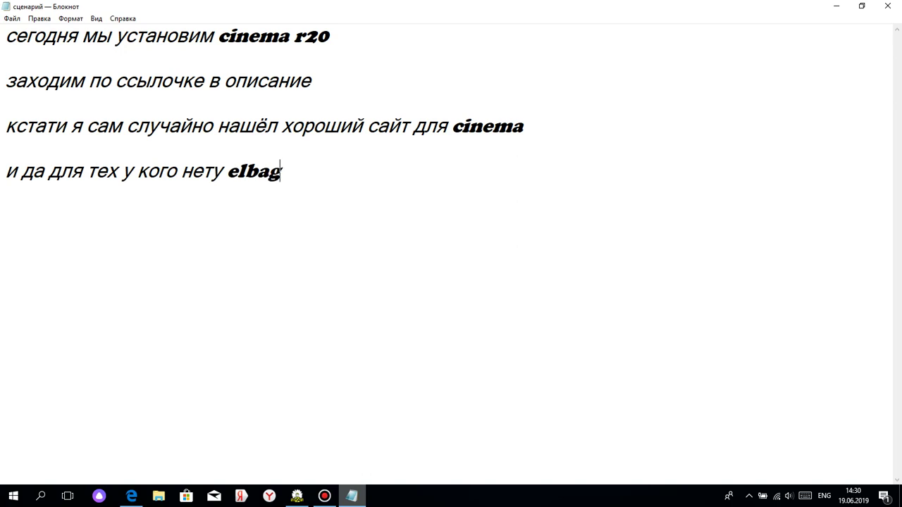
pyautogui.press('BackSpace')
pyautogui.press('BackSpace')
pyautogui.press('BackSpace')
pyautogui.press('BackSpace')
pyautogui.press('BackSpace')
pyautogui.write('medeaget')
pyautogui.hotkey('alt', 'shift')
pyautogui.press('Left')
pyautogui.press('Down')
pyautogui.click(447, 181)
# Step: Add 'ссылка в оптсание главное' to the fourth line, correcting the typos
pyautogui.write('сс')
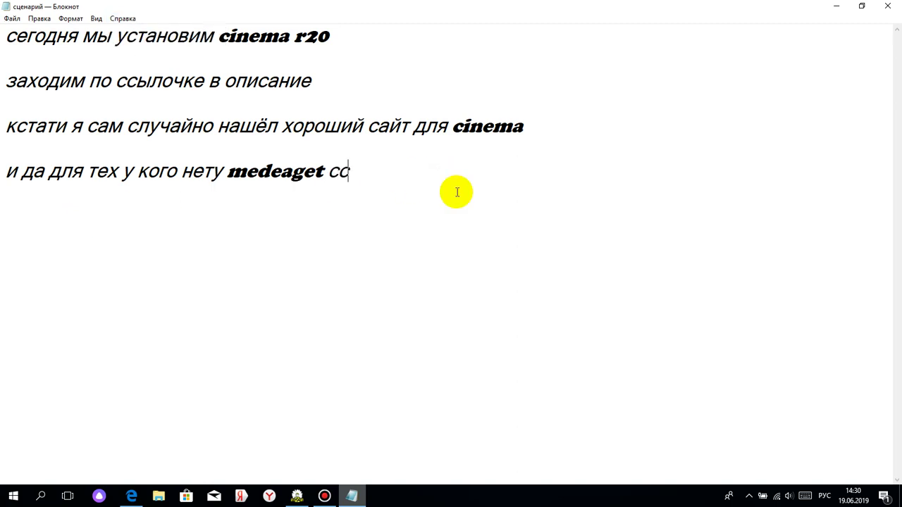
pyautogui.write('ылка опи')
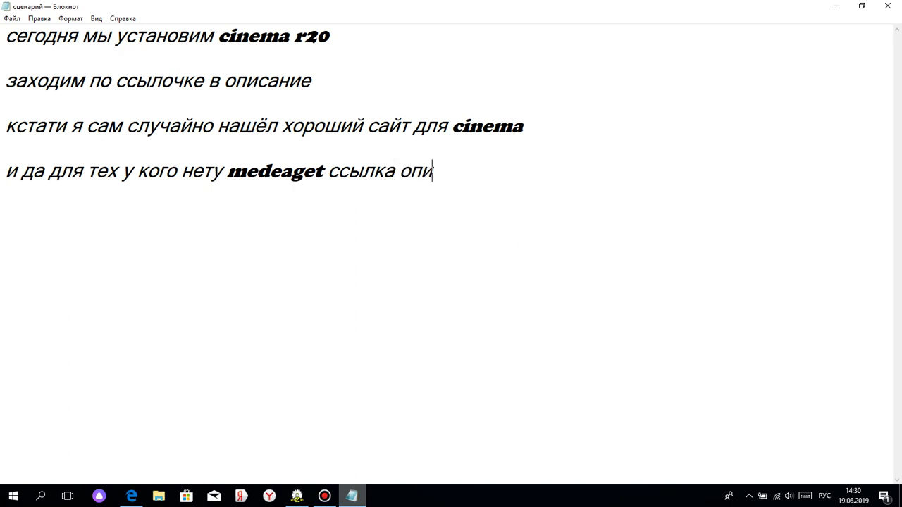
pyautogui.press('BackSpace')
pyautogui.press('BackSpace')
pyautogui.press('BackSpace')
pyautogui.write('в оптсант')
pyautogui.press('BackSpace')
pyautogui.write('ие')
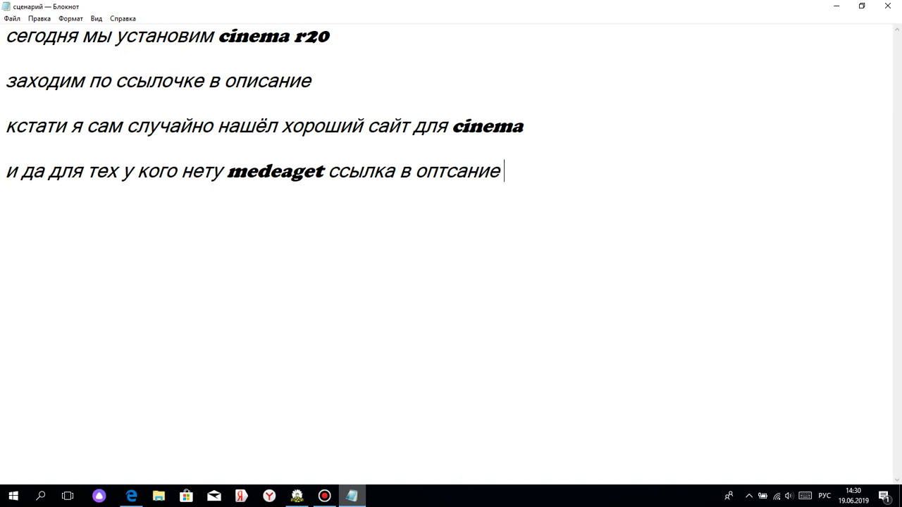
pyautogui.write('глова')
pyautogui.hotkey('ctrl', 'z')
pyautogui.hotkey('ctrl', 'z')
pyautogui.write('е')
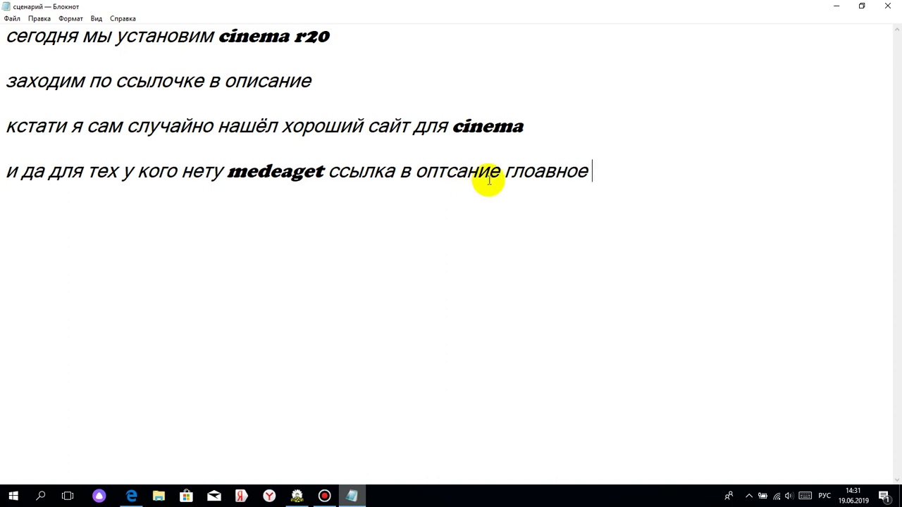
pyautogui.press('BackSpace')
# Step: Finish the fourth line with 'перед установкай медиагет убрать все галачки яндекса'
pyautogui.click(616, 167)
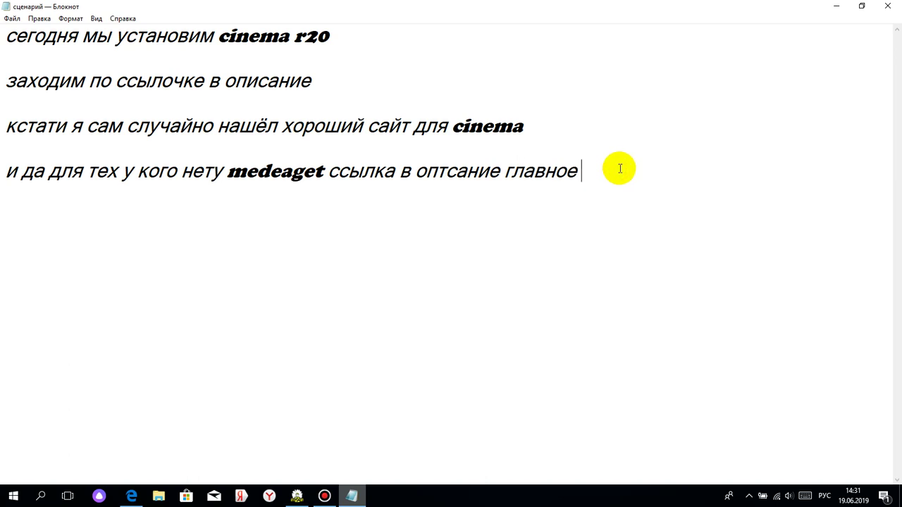
pyautogui.write('перед ')
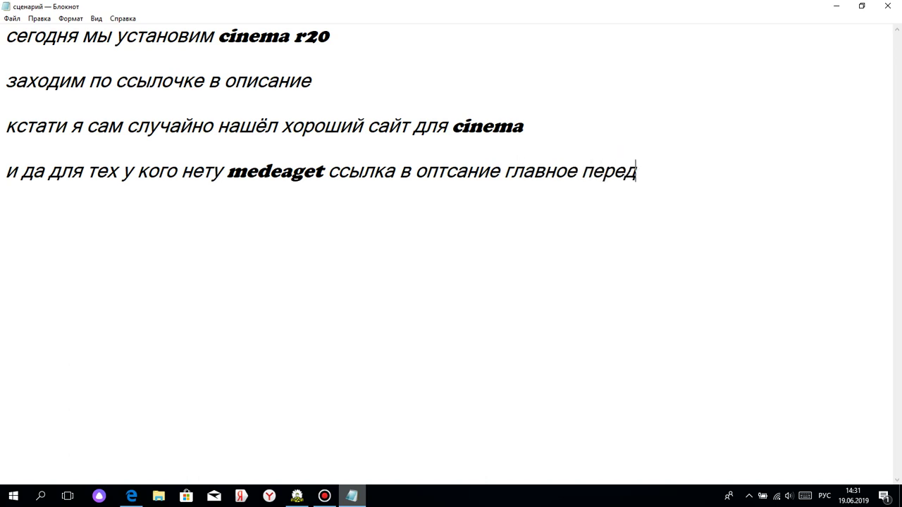
pyautogui.write('установкай ')
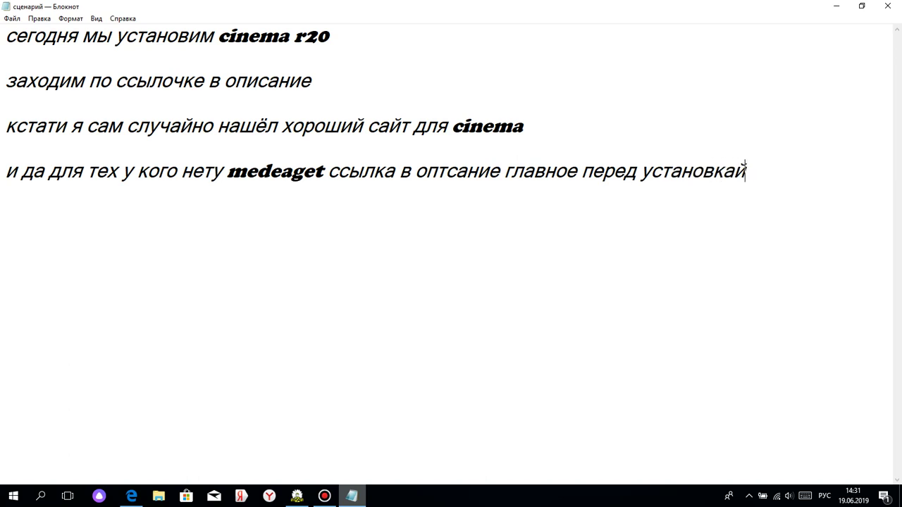
pyautogui.write('медиагет')
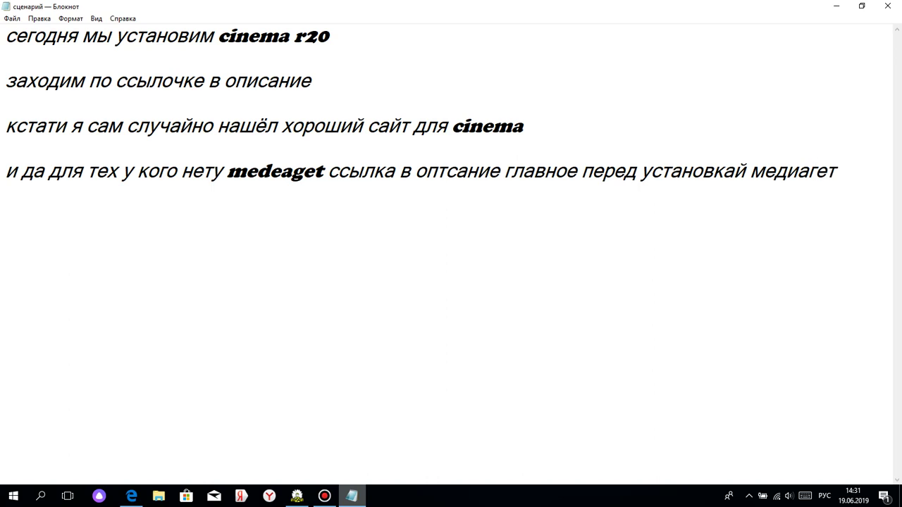
pyautogui.write(' убра')
pyautogui.write('ть все галас')
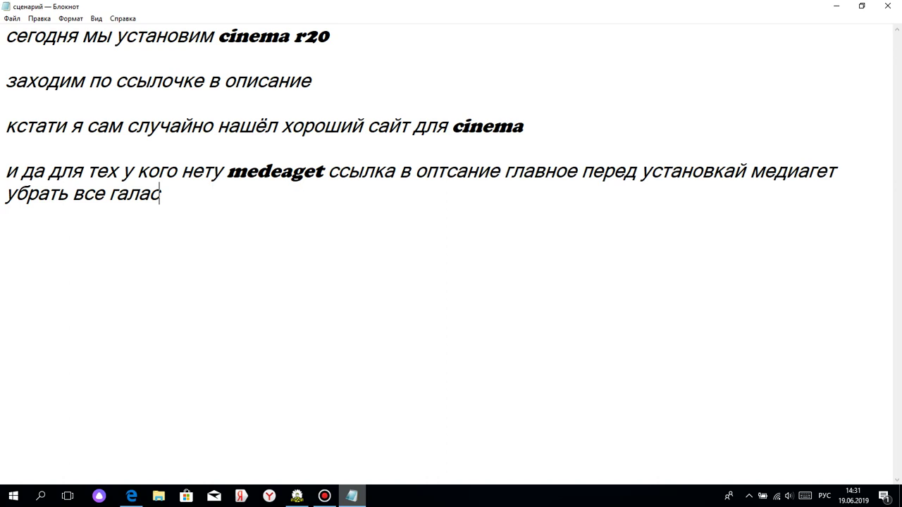
pyautogui.press('BackSpace')
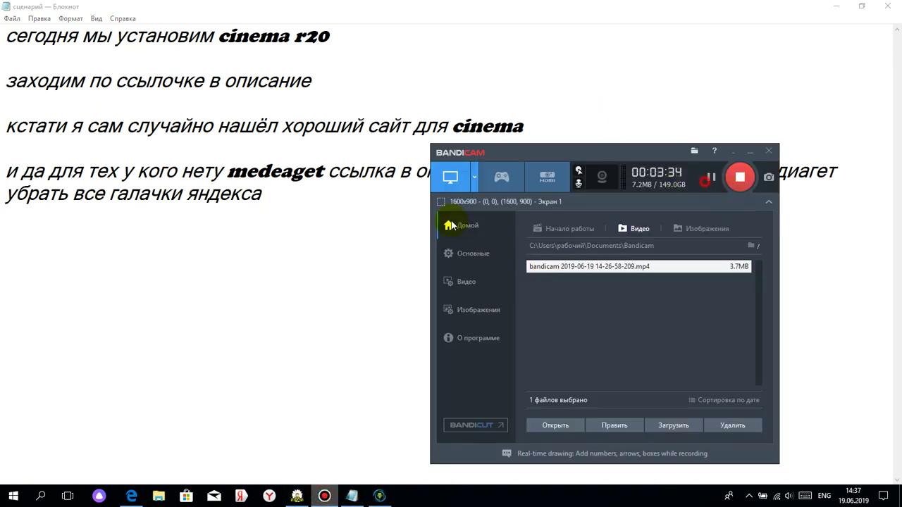
# Step: Add a fifth line 'заходим в ПАПКА', fixing the wrong layout, and minimize Notepad
pyautogui.click(191, 279)
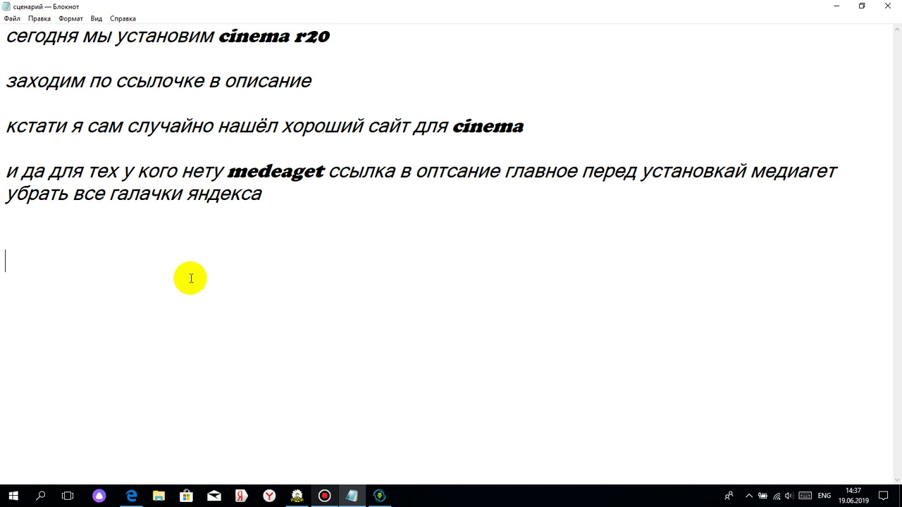
pyautogui.write('pf[jlbv d')
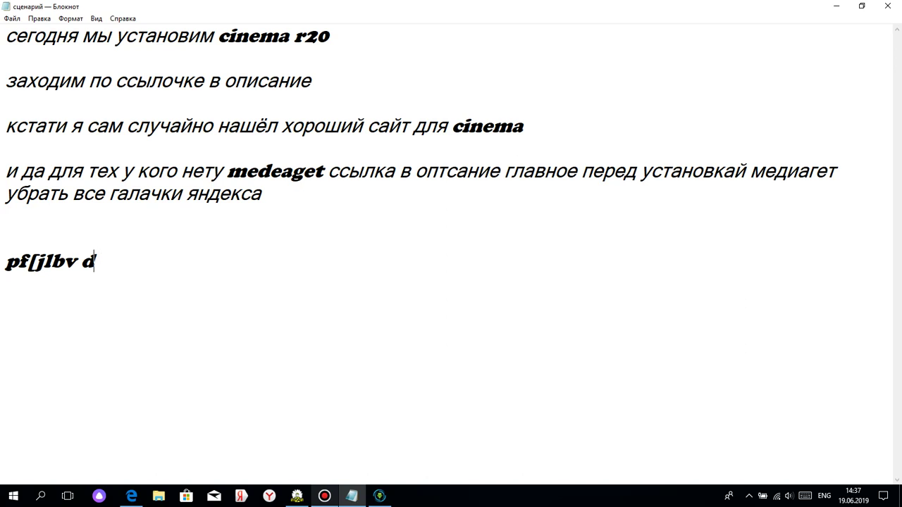
pyautogui.press('BackSpace')
pyautogui.press('BackSpace')
pyautogui.press('BackSpace')
pyautogui.press('BackSpace')
pyautogui.press('BackSpace')
pyautogui.press('BackSpace')
pyautogui.write('заходим в Г')
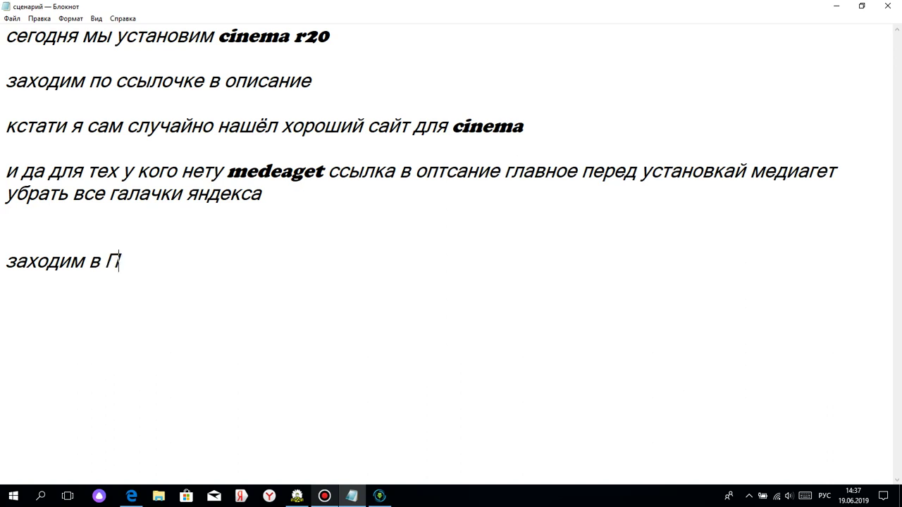
pyautogui.write('АПА')
pyautogui.write('ка')
pyautogui.press('BackSpace')
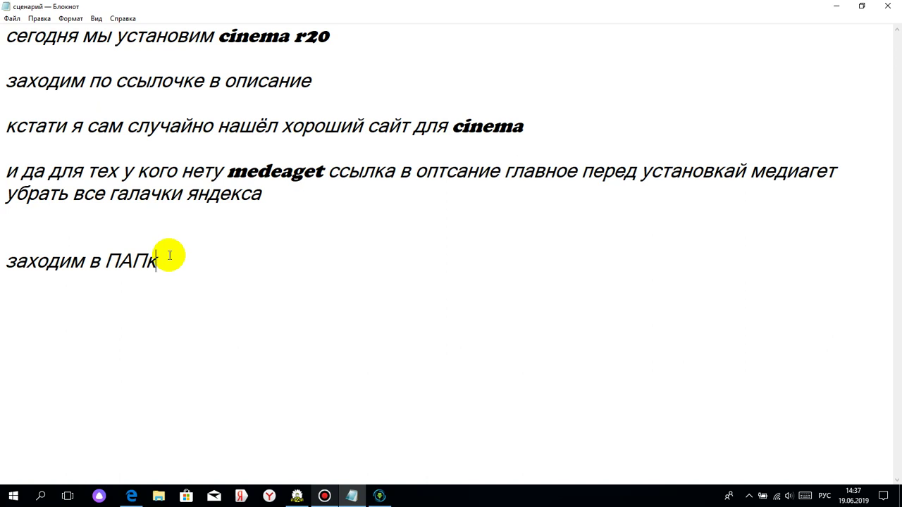
pyautogui.write('К')
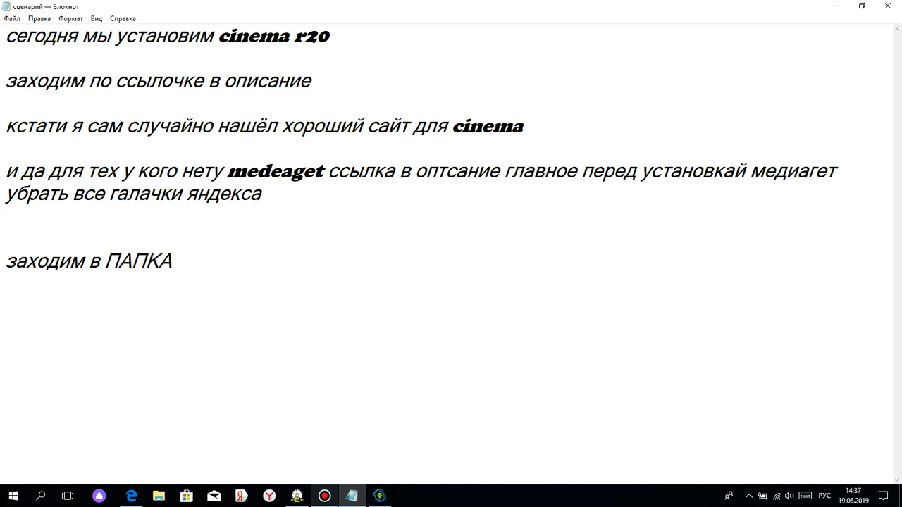
pyautogui.click(837, 5)
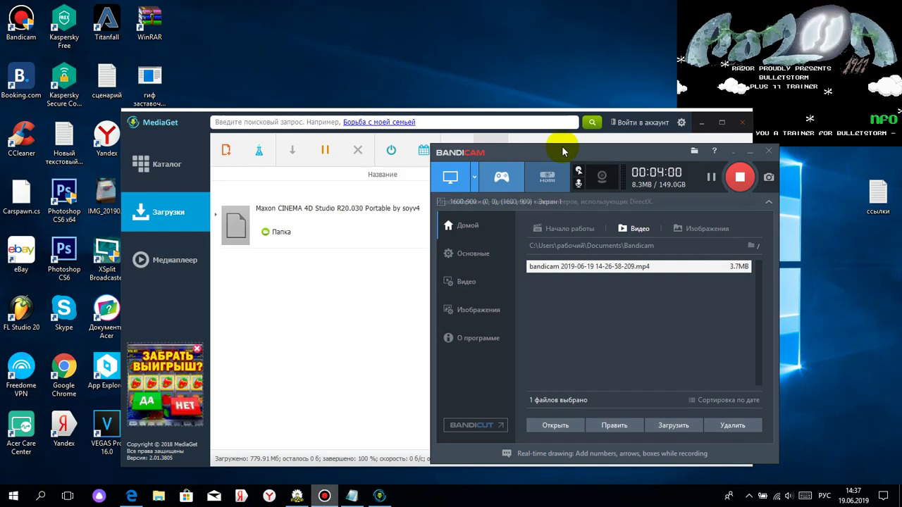
# Step: Maximize MediaGet and open the folder of the finished CINEMA 4D R20.030 Portable download
pyautogui.click(722, 122)
pyautogui.click(166, 127)
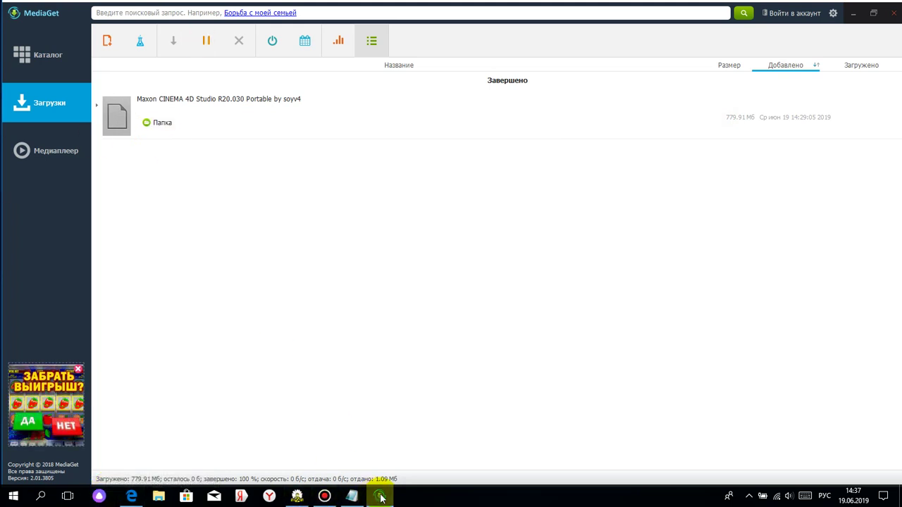
pyautogui.click(324, 497)
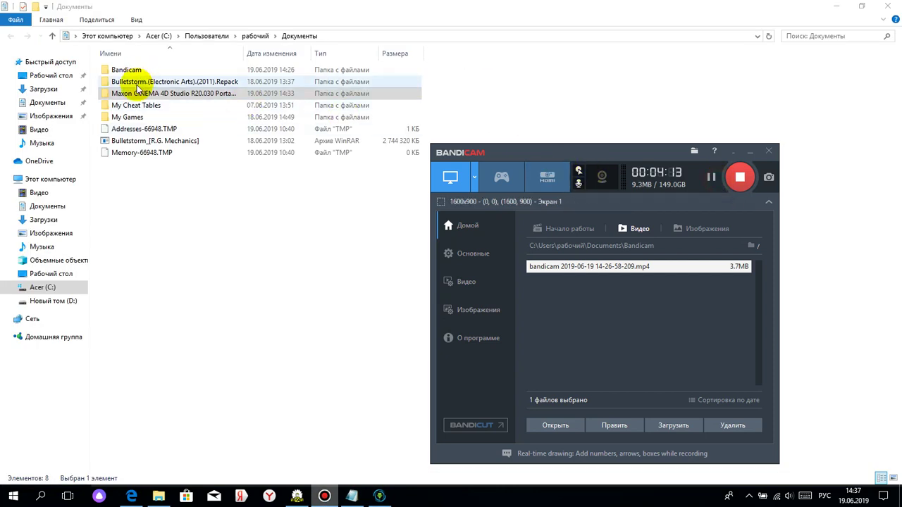
# Step: Open the 'Maxon CINEMA 4D Studio R20.030 Portable' folder in Documents, then bring Notepad back
pyautogui.click(131, 94)
pyautogui.doubleClick(131, 94)
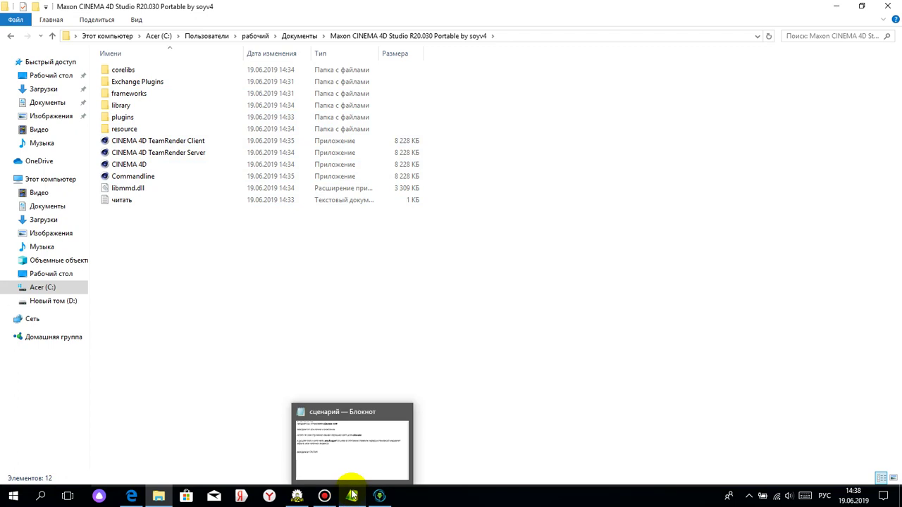
pyautogui.click(352, 497)
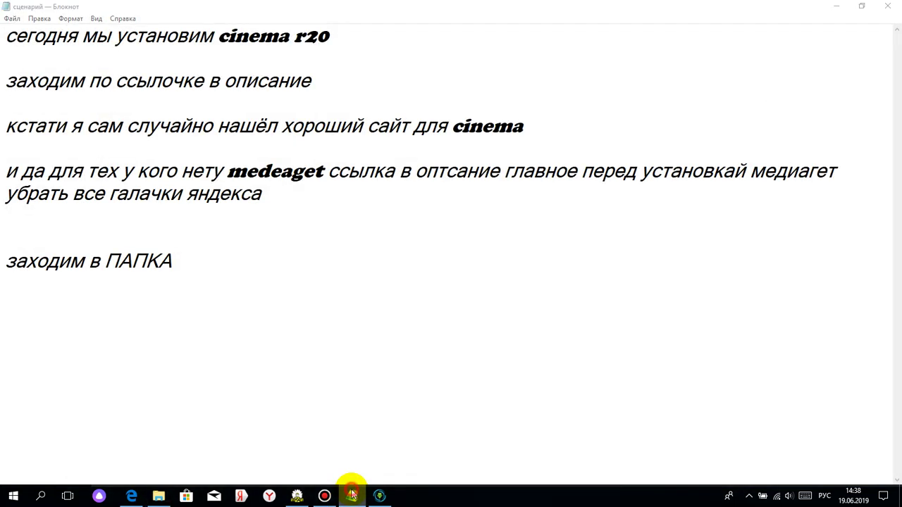
# Step: Add the line 'такаем ВСЁЁЁ…!!!' to the script, then launch Commandline from the Cinema 4D folder
pyautogui.click(352, 497)
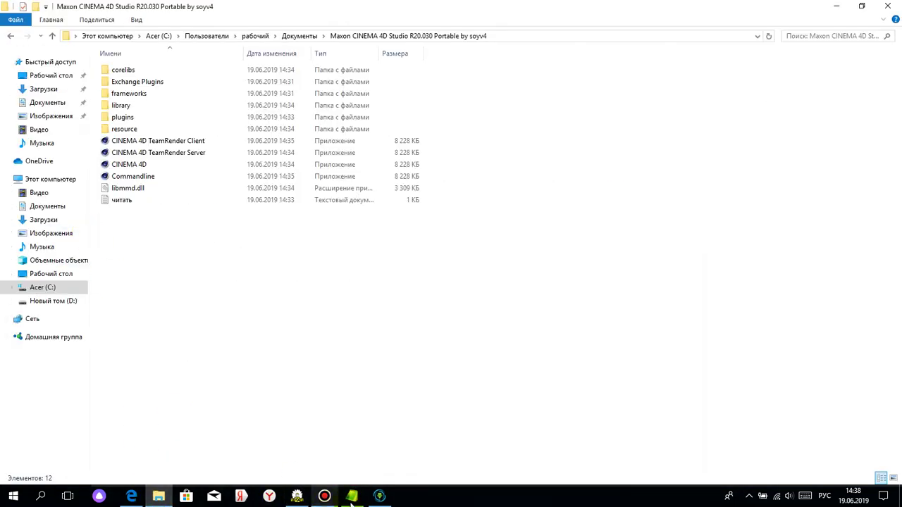
pyautogui.click(355, 498)
pyautogui.press('Return')
pyautogui.write('такаем ВС')
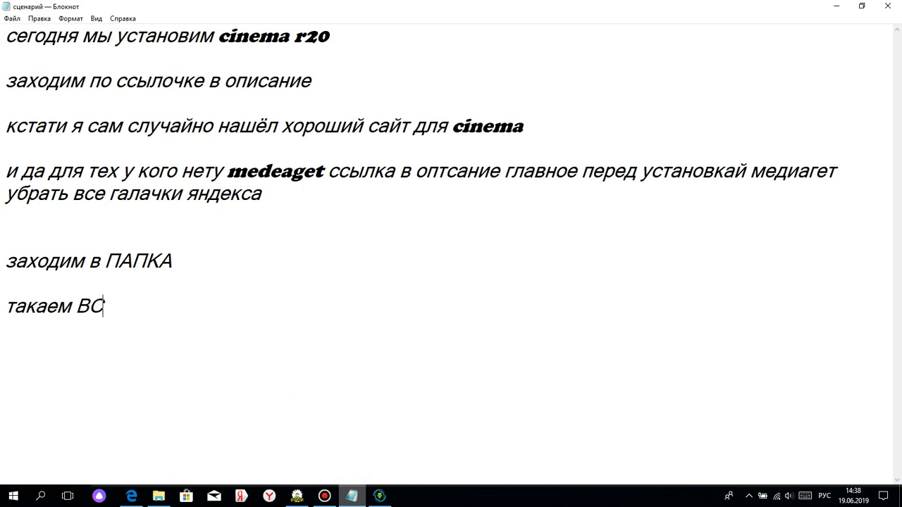
pyautogui.write('ЁЁЁЁЁЁЁЁЁЁЁЁЁЁЁЁЁЁЁ')
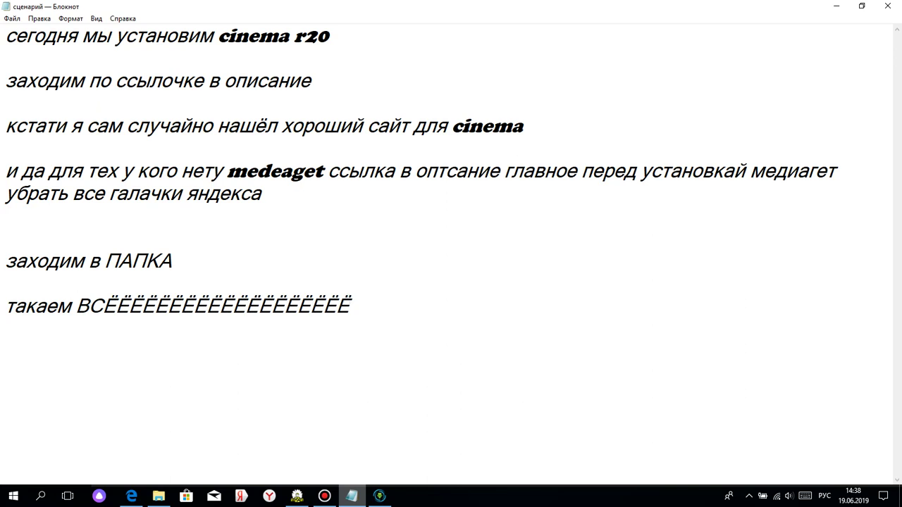
pyautogui.write('!!!!!!!!!!!!!!!!!!!!')
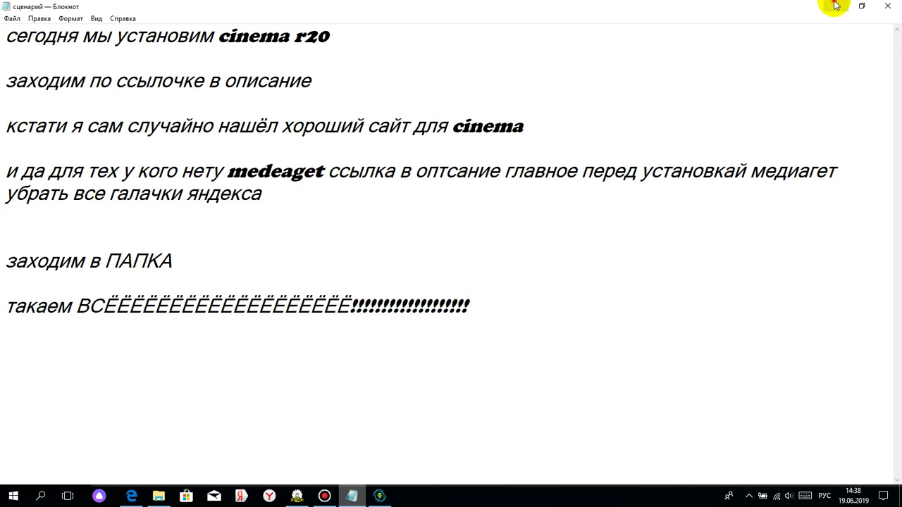
pyautogui.click(837, 6)
pyautogui.doubleClick(120, 176)
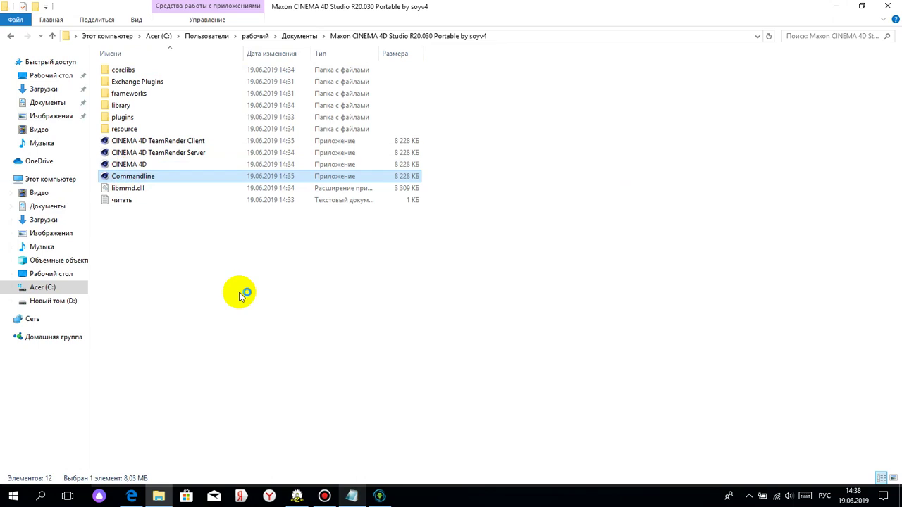
# Step: Close the stray console, relaunch Commandline from the CINEMA 4D folder, and return to Notepad
pyautogui.click(225, 153)
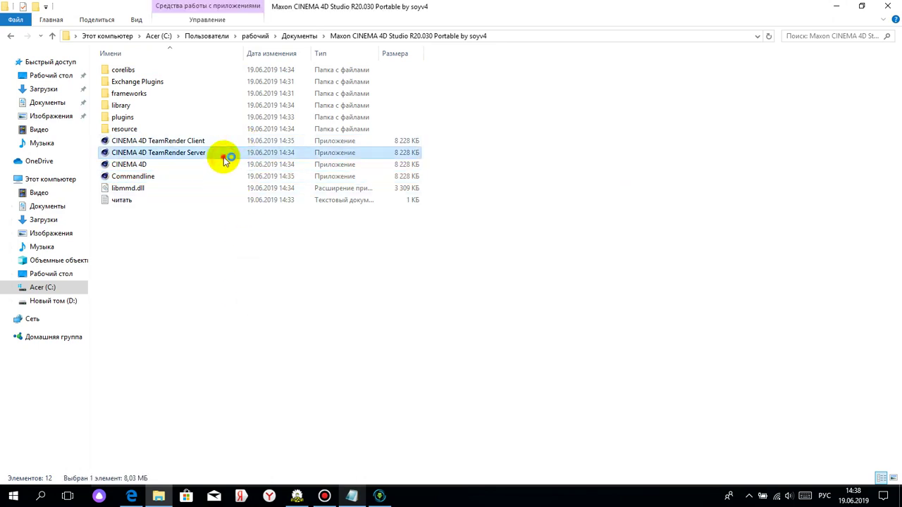
pyautogui.click(189, 165)
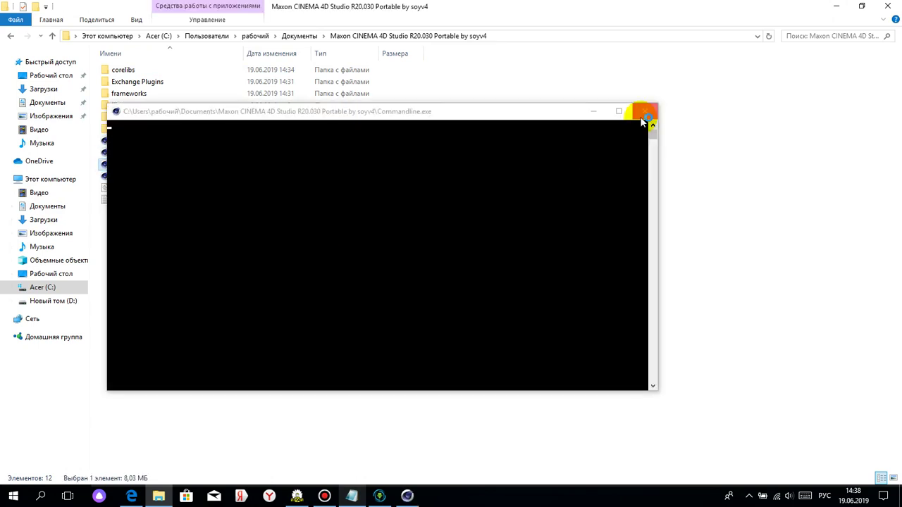
pyautogui.click(644, 111)
pyautogui.click(644, 111)
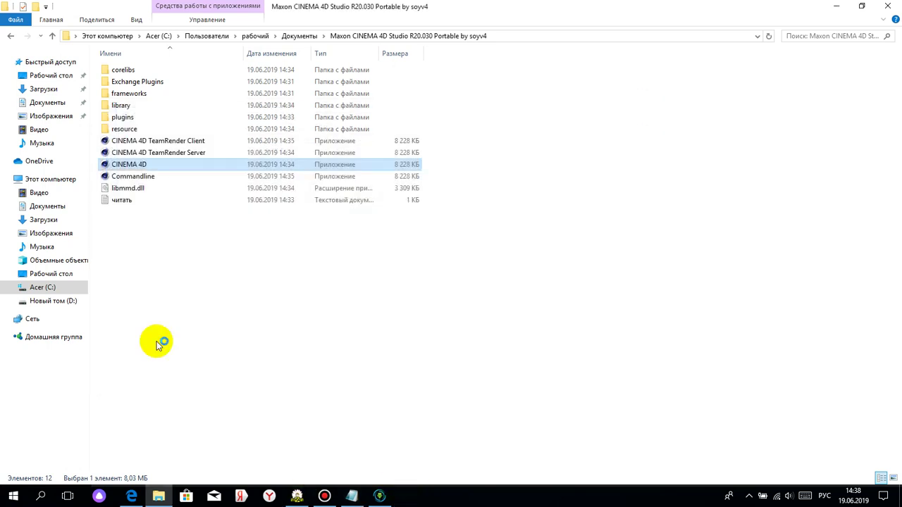
pyautogui.click(138, 175)
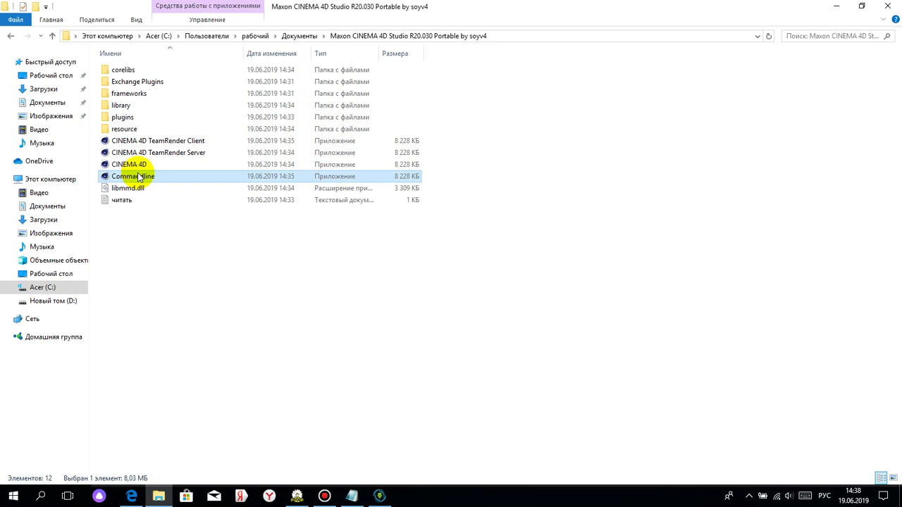
pyautogui.doubleClick(138, 175)
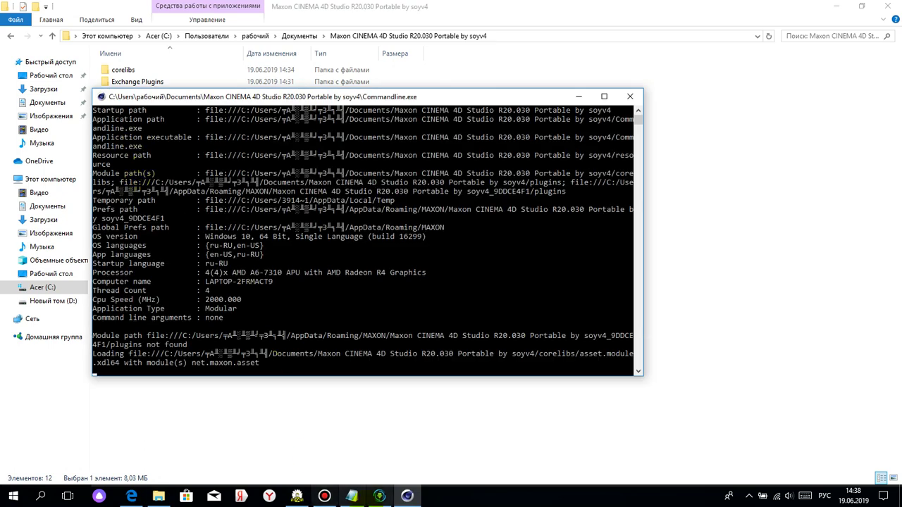
pyautogui.click(351, 496)
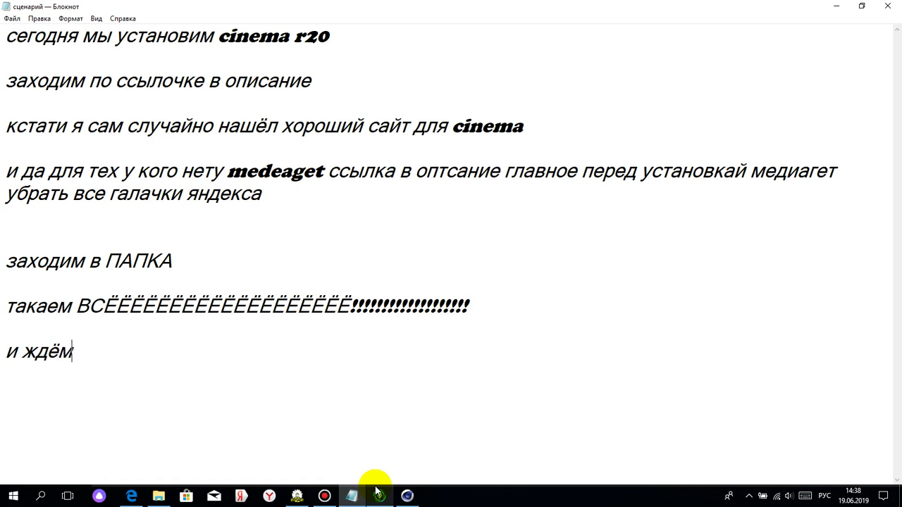
# Step: Write 'запускаем всё от имени администратора' on a new line after 'и ждём', then minimize Notepad
pyautogui.click(325, 497)
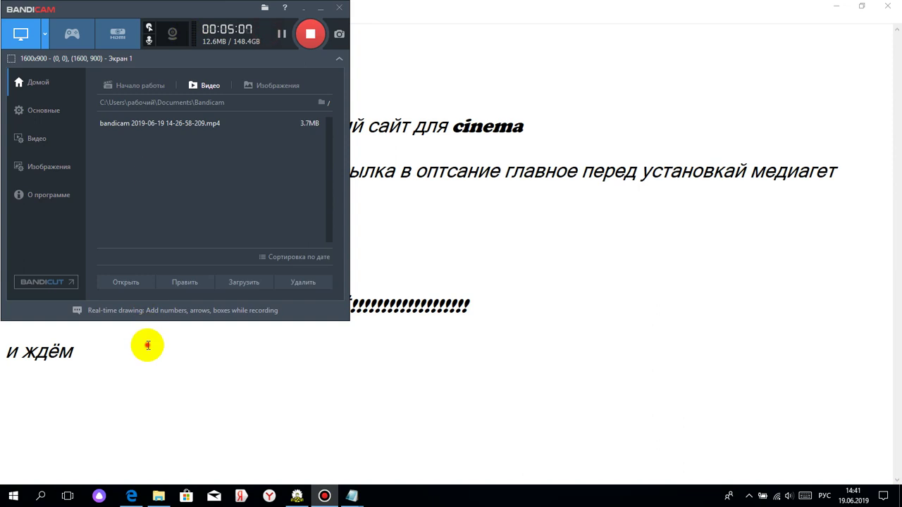
pyautogui.click(148, 345)
pyautogui.press('Return')
pyautogui.write('запускае')
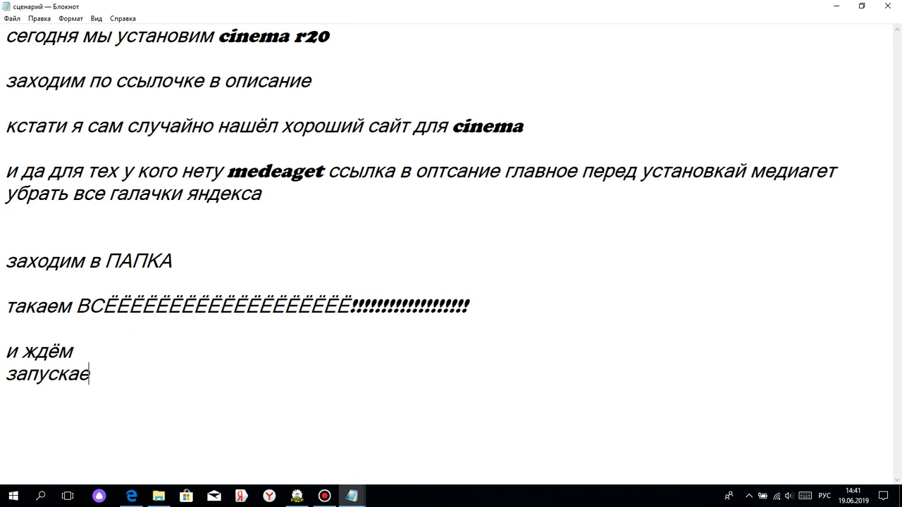
pyautogui.write('м всё от имени адменистратора')
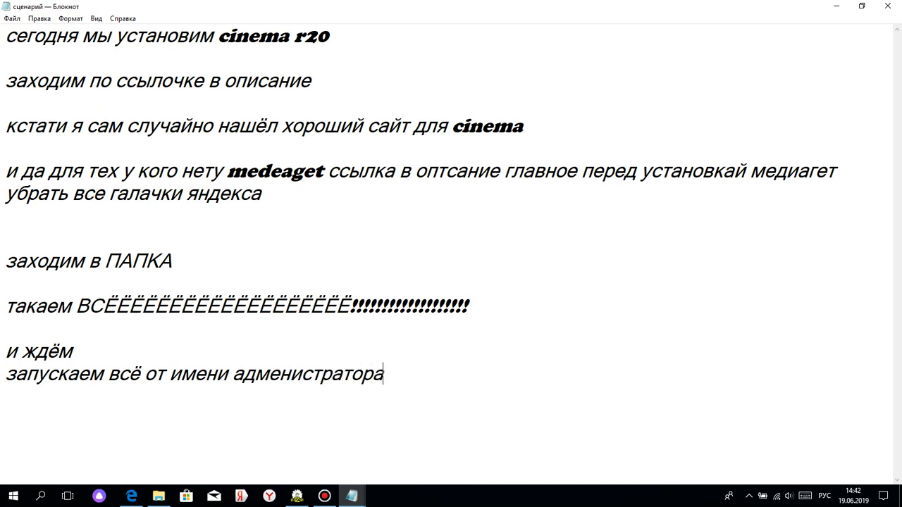
pyautogui.click(837, 7)
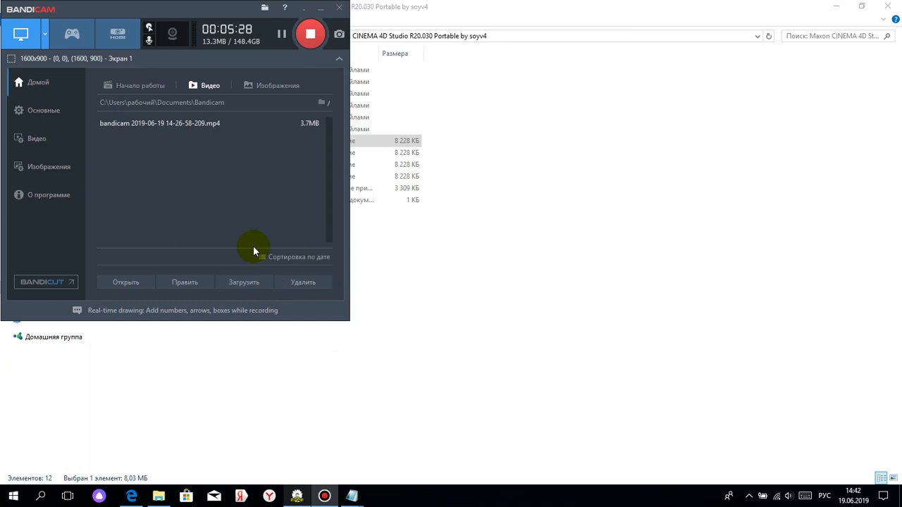
# Step: Launch CINEMA 4D TeamRender Server, then run TeamRender Client as administrator
pyautogui.click(524, 165)
pyautogui.doubleClick(241, 153)
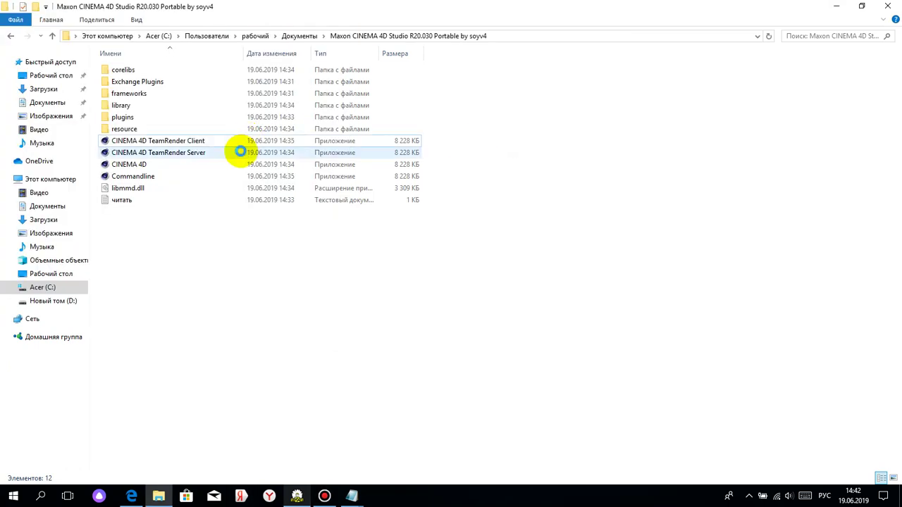
pyautogui.rightClick(242, 153)
pyautogui.click(189, 242)
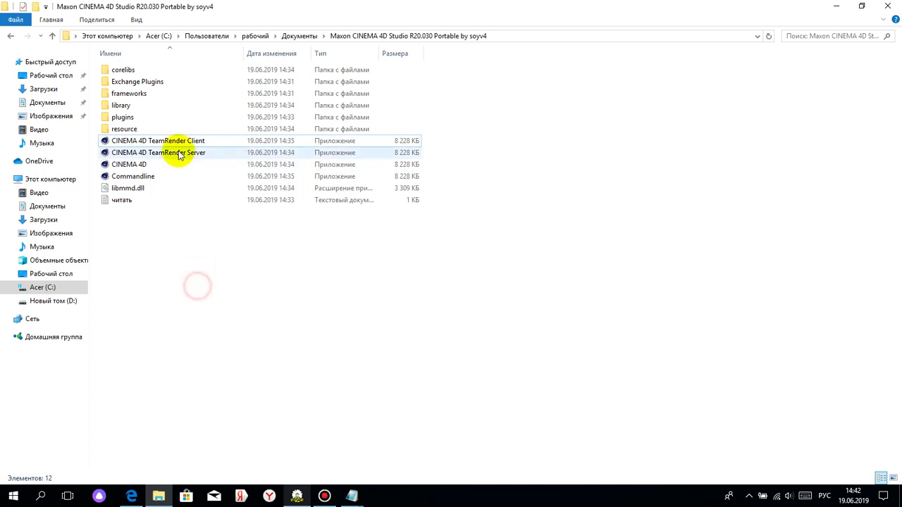
pyautogui.click(194, 141)
pyautogui.rightClick(193, 141)
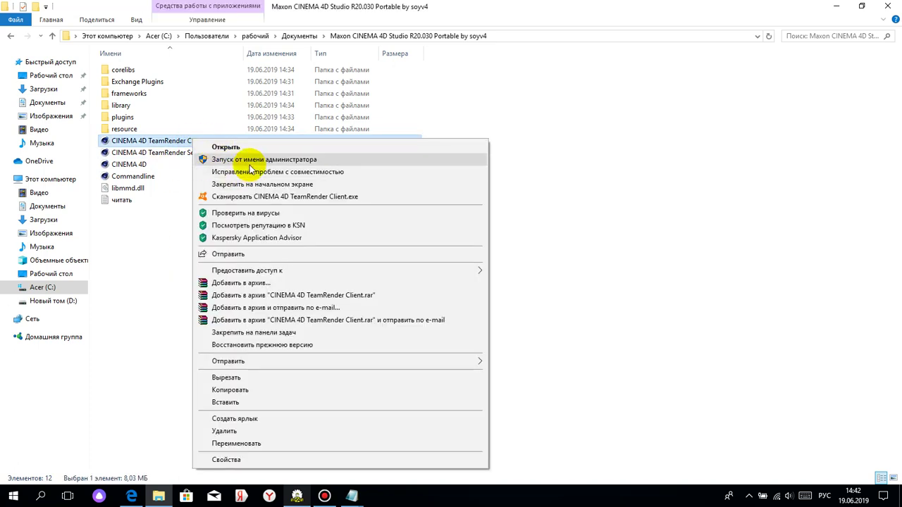
pyautogui.click(252, 160)
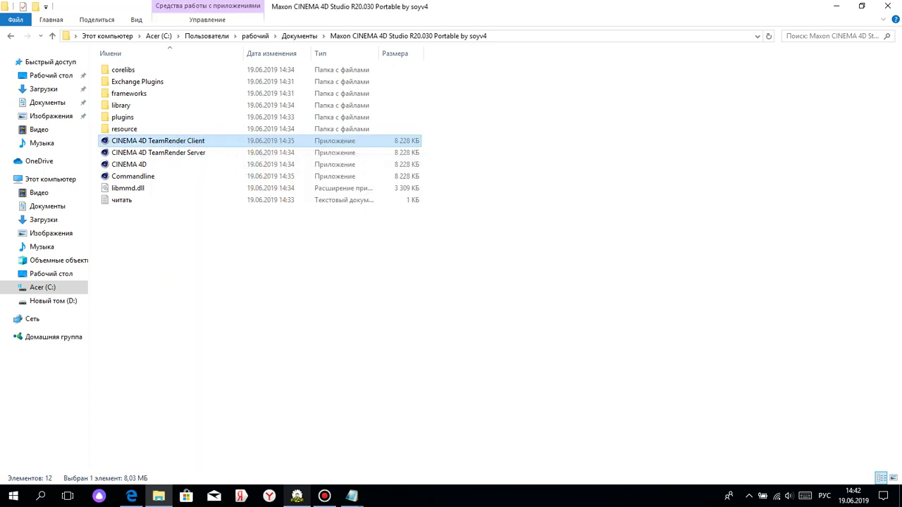
# Step: Run TeamRender Server and CINEMA 4D as administrator
pyautogui.click(170, 153)
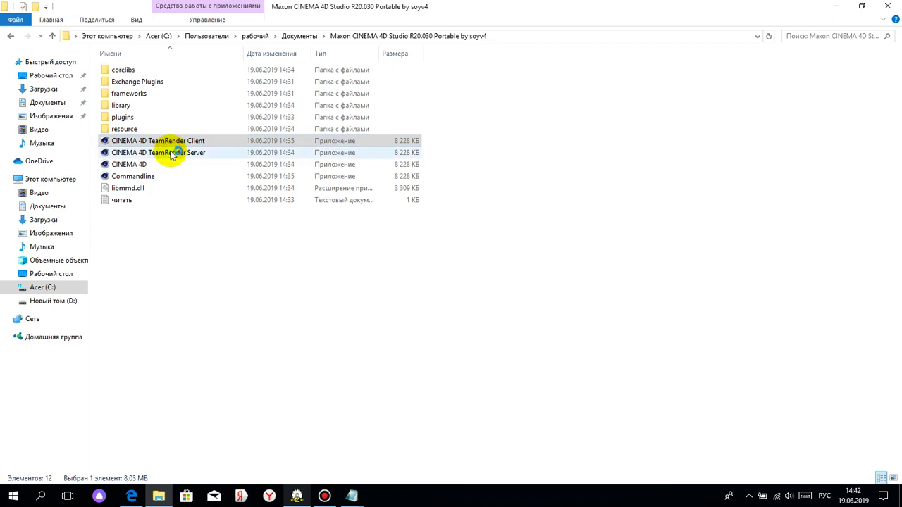
pyautogui.rightClick(218, 154)
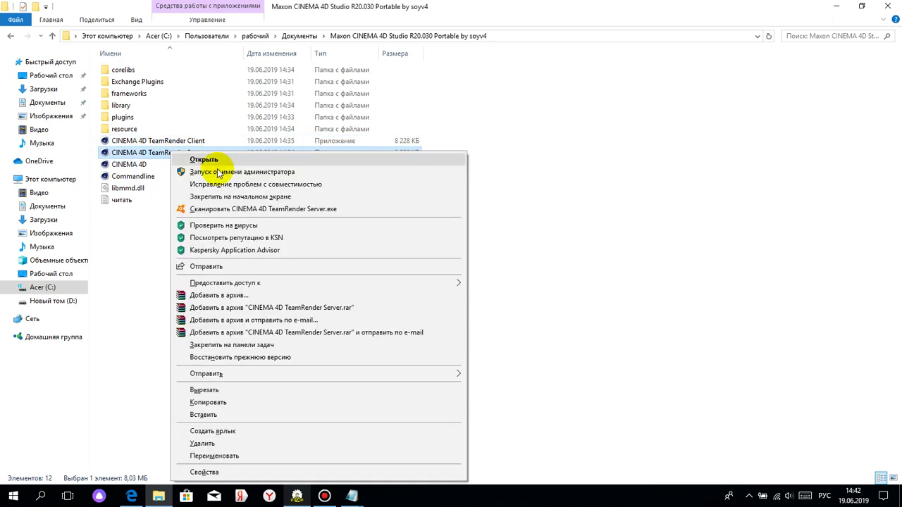
pyautogui.click(220, 173)
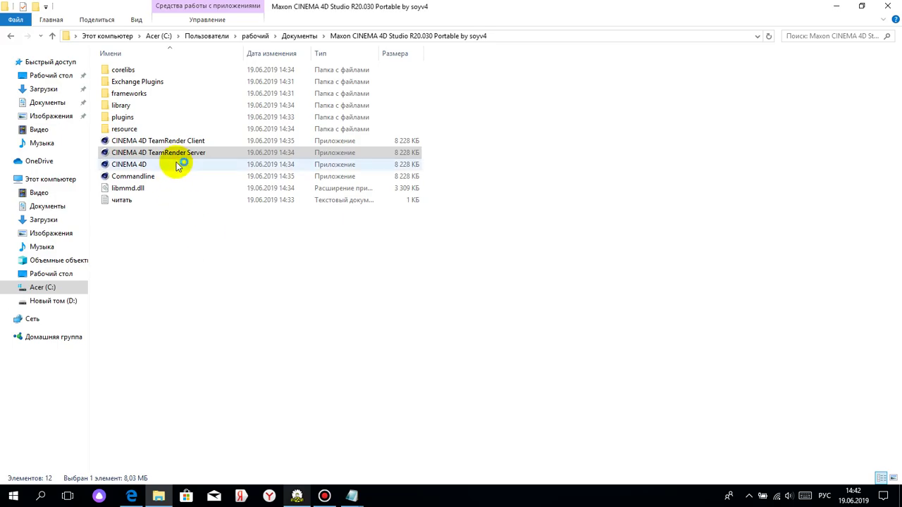
pyautogui.rightClick(178, 165)
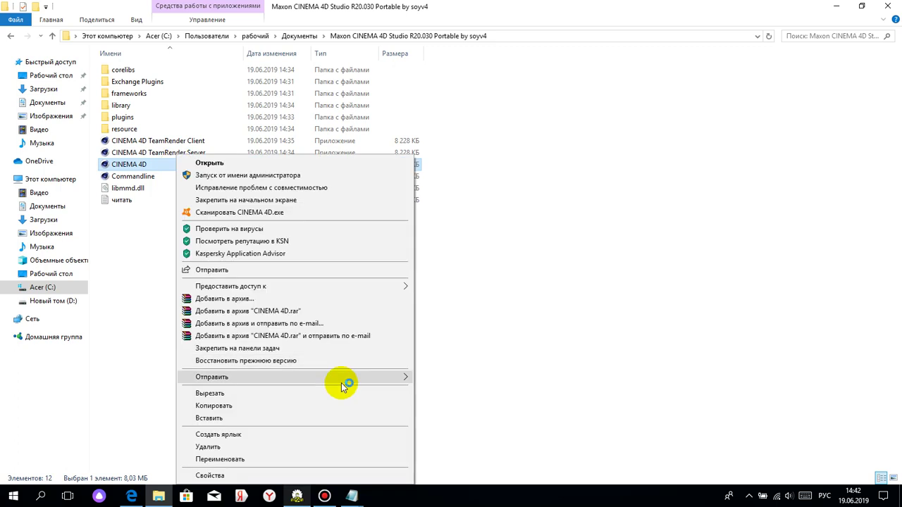
pyautogui.click(226, 175)
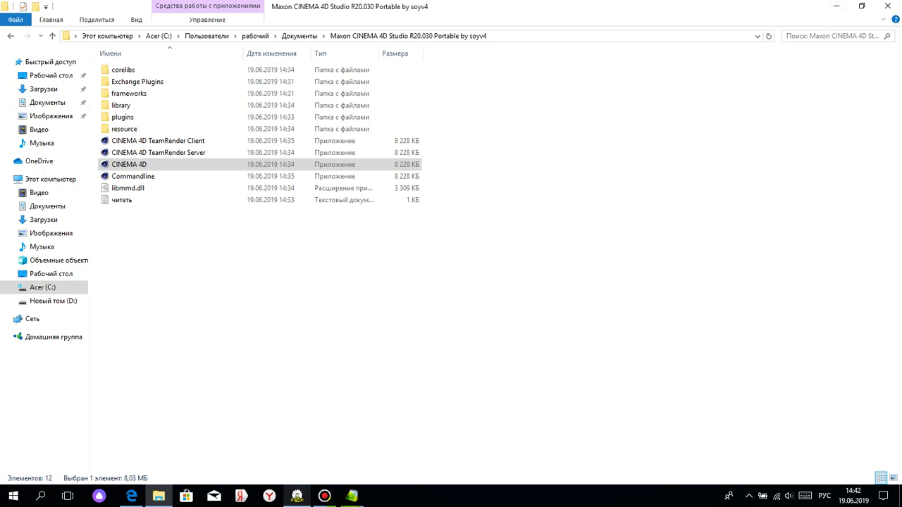
pyautogui.click(325, 496)
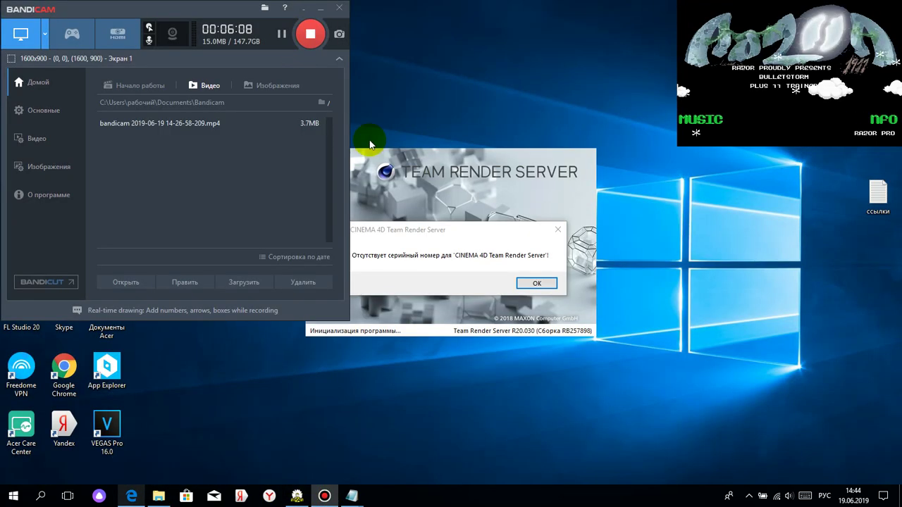
# Step: Complete the script line 'нажимаем ок' and minimize the сценарий Notepad
pyautogui.moveTo(187, 11); pyautogui.dragTo(779, 249)
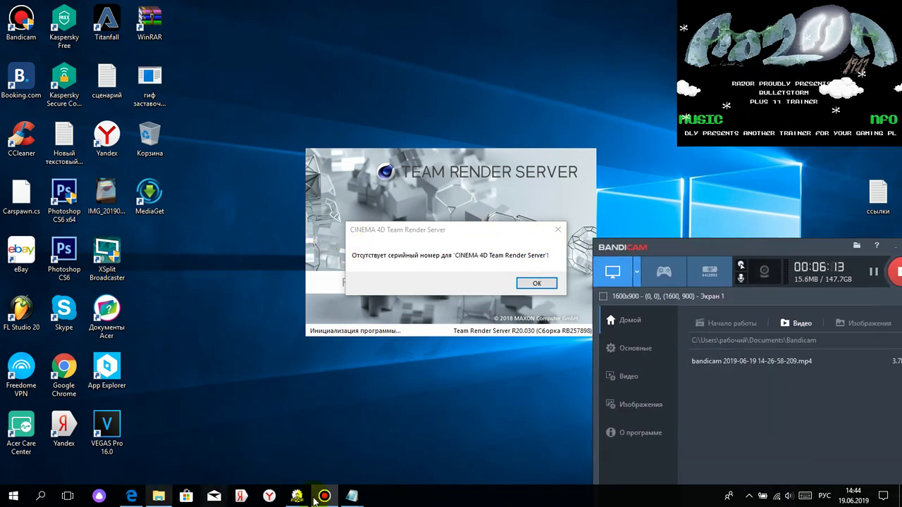
pyautogui.moveTo(353, 496)
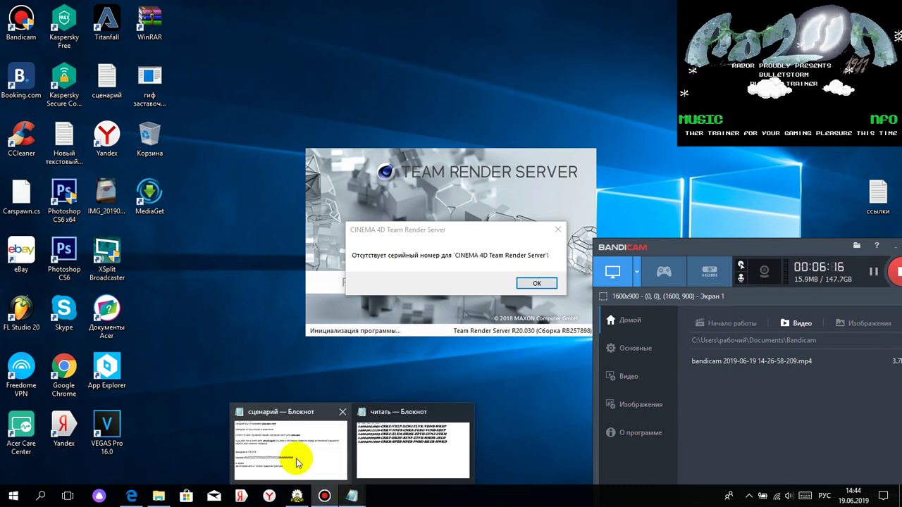
pyautogui.click(296, 458)
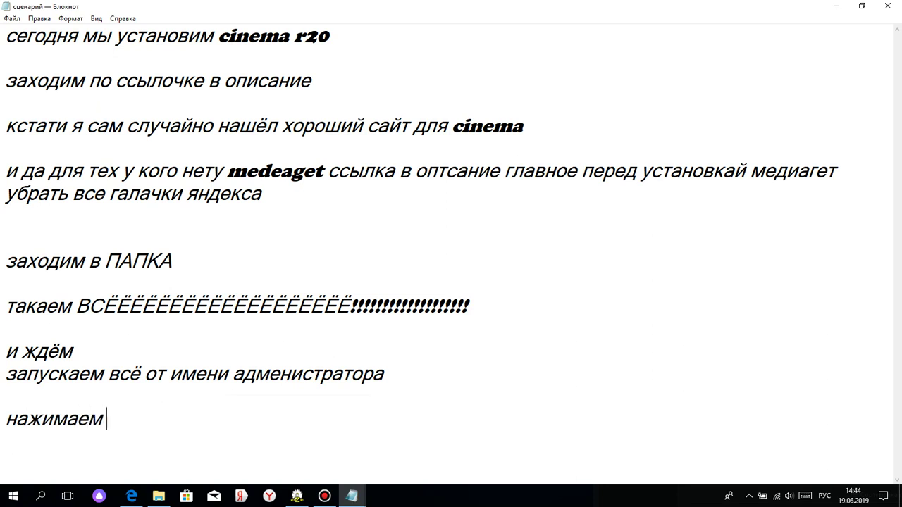
pyautogui.write('к')
pyautogui.click(835, 6)
# Step: Acknowledge the missing serial number warning with OK and open the читать file
pyautogui.click(534, 283)
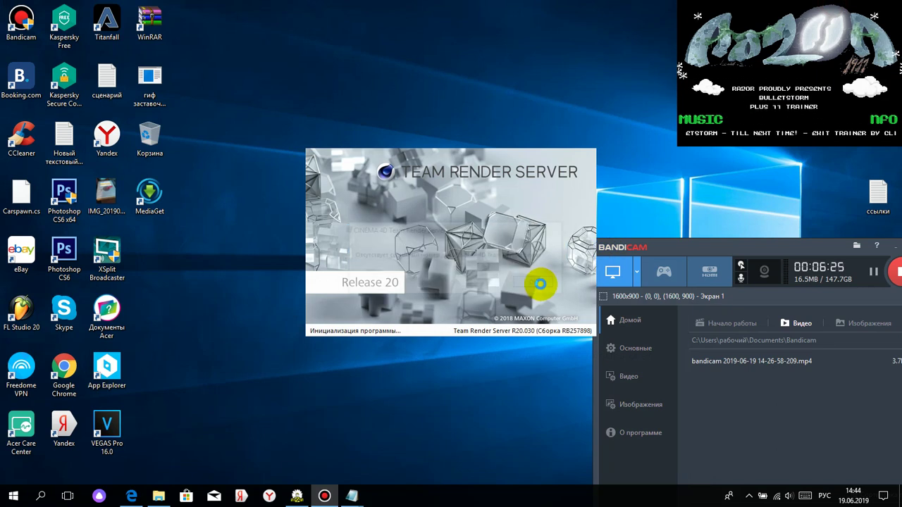
pyautogui.moveTo(752, 250); pyautogui.dragTo(741, 181)
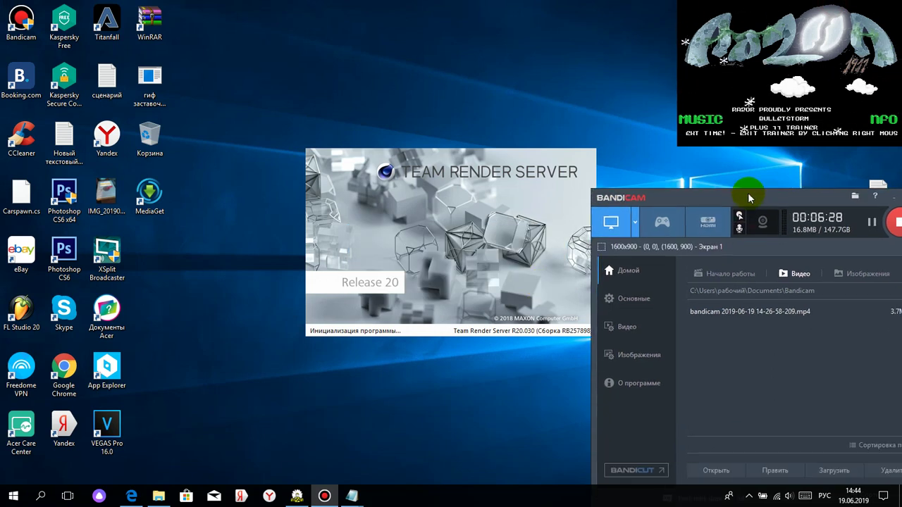
pyautogui.click(859, 205)
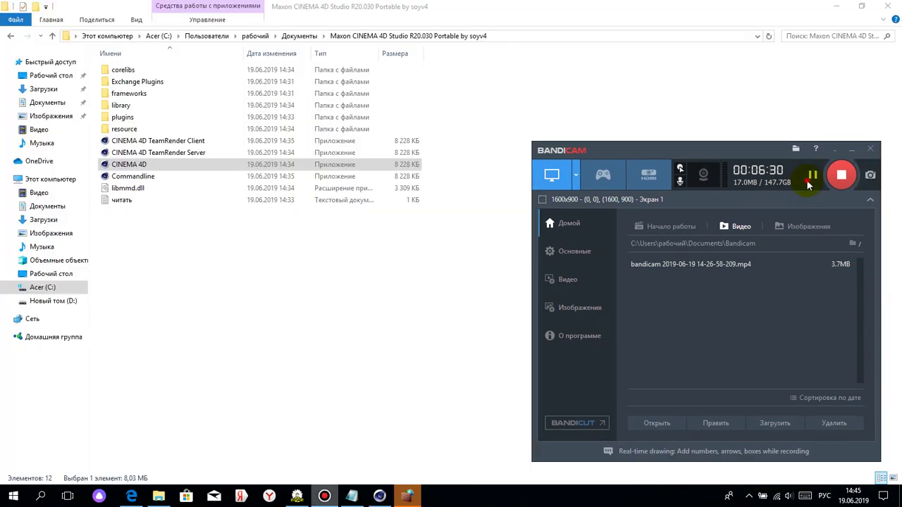
pyautogui.doubleClick(153, 200)
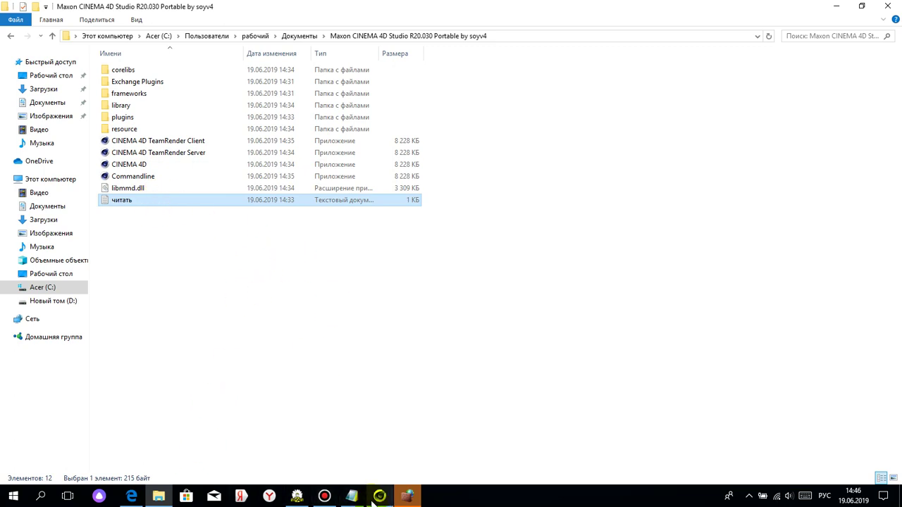
# Step: Add a new line after 'нажимаем ок' in the script, then minimize it
pyautogui.moveTo(354, 499)
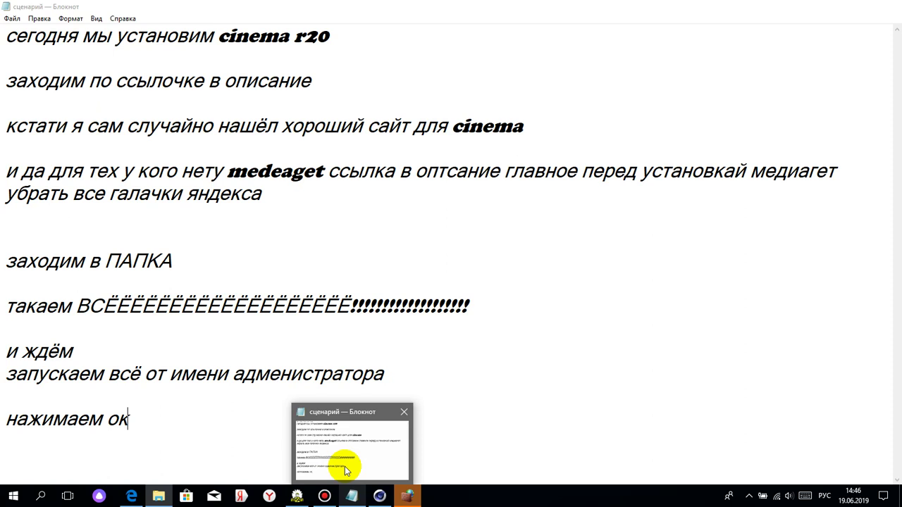
pyautogui.hotkey('alt', 'Tab')
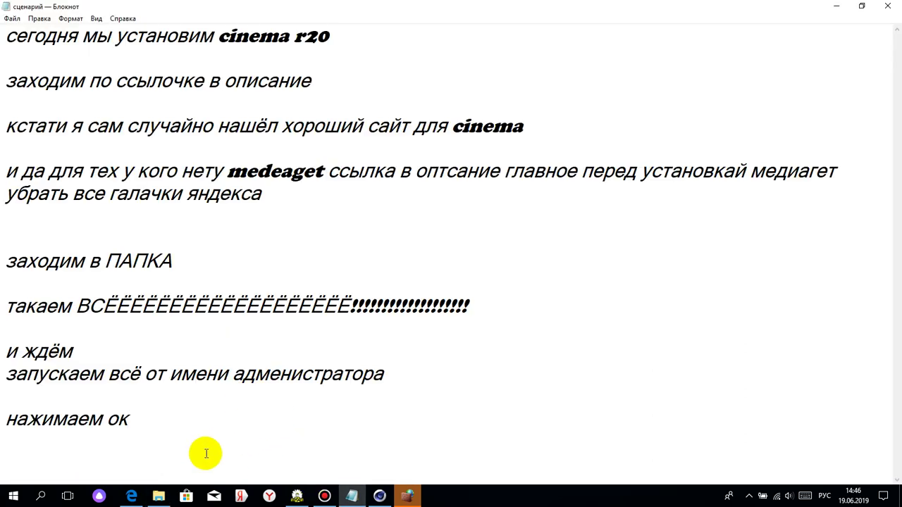
pyautogui.press('Return')
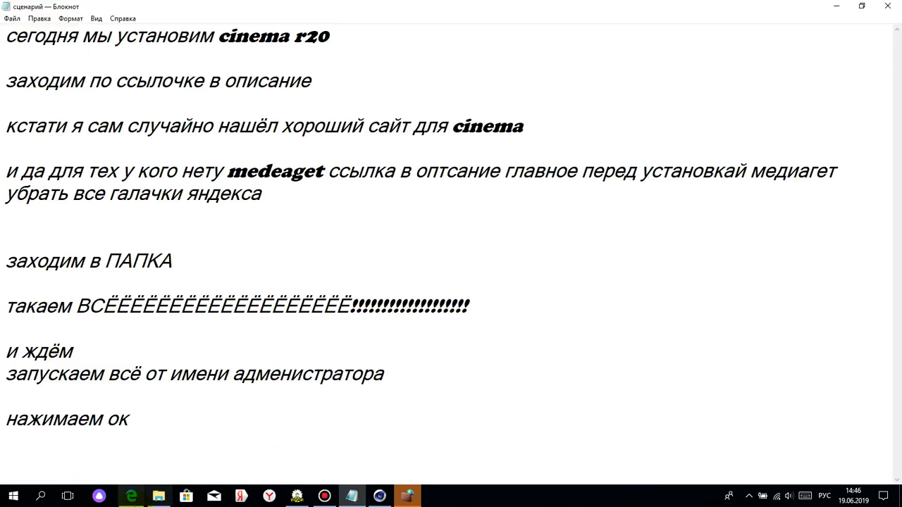
pyautogui.moveTo(363, 495)
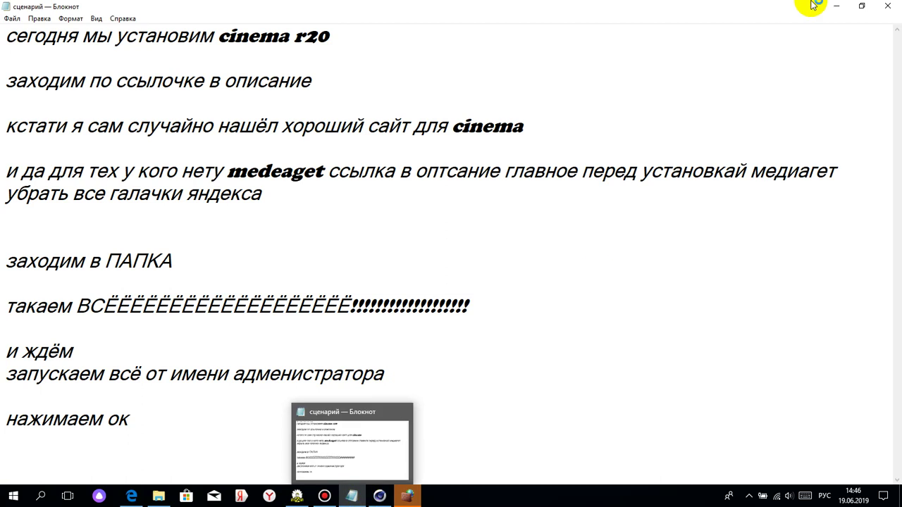
pyautogui.click(837, 5)
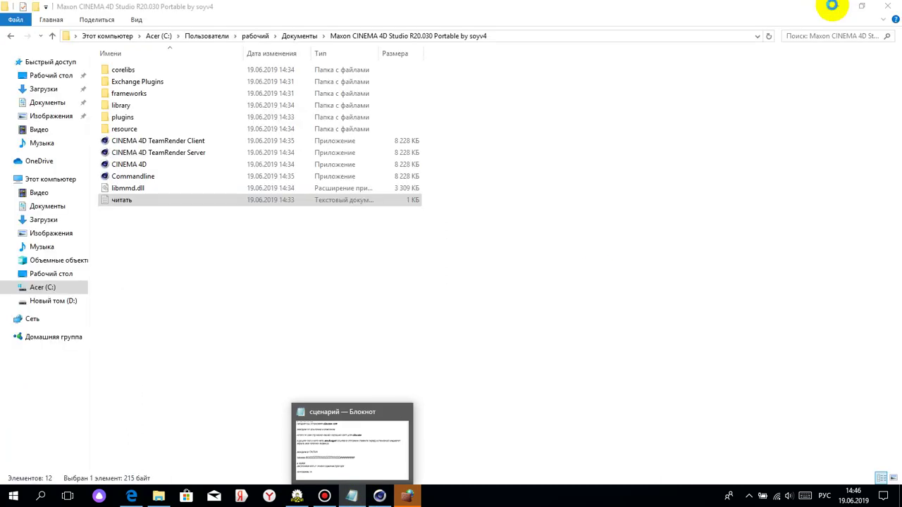
# Step: Open the читать key file, then return to the сценарий script below 'нажимаем ок'
pyautogui.doubleClick(139, 200)
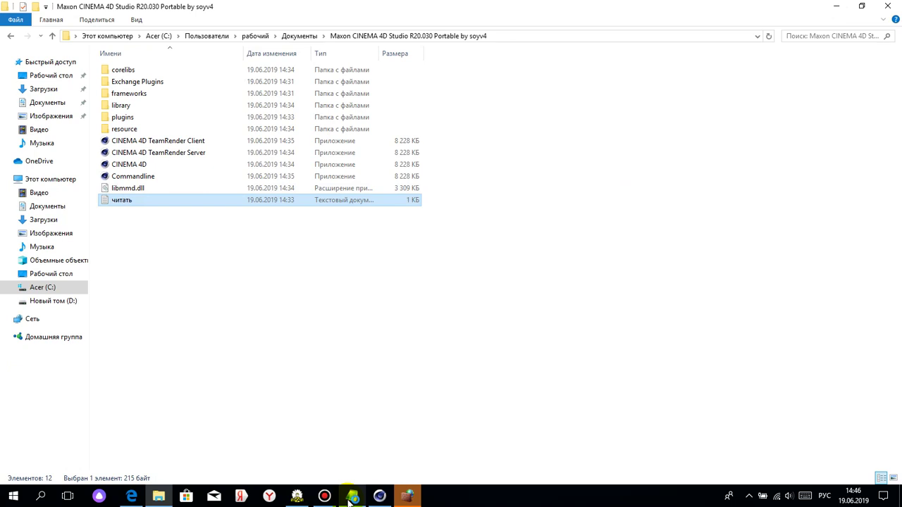
pyautogui.moveTo(351, 499)
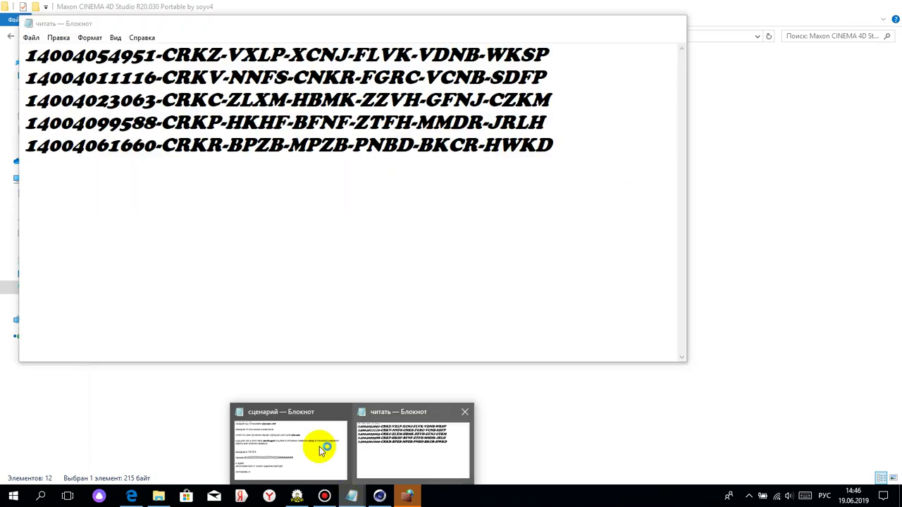
pyautogui.click(321, 451)
pyautogui.click(133, 435)
pyautogui.write('вводим коды')
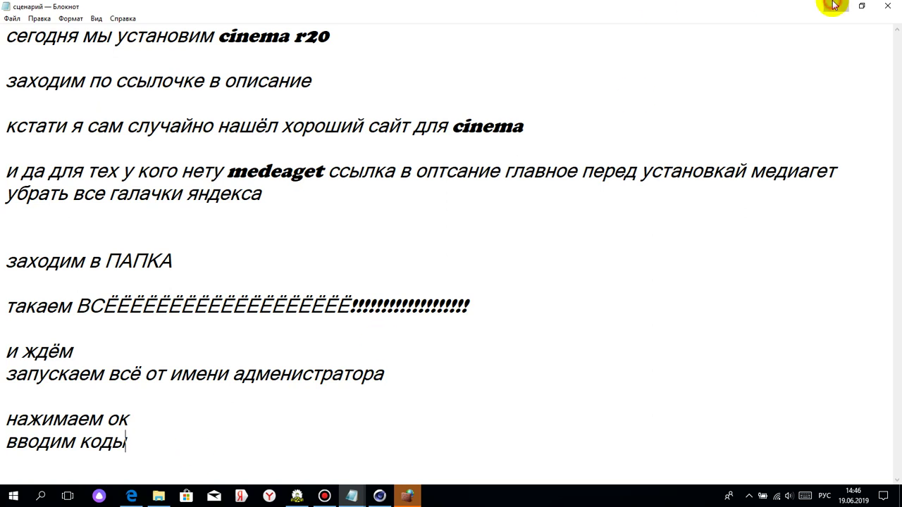
# Step: Hide the script and folder, and move the Регистрация dialog aside to uncover the keys
pyautogui.click(834, 6)
pyautogui.click(834, 6)
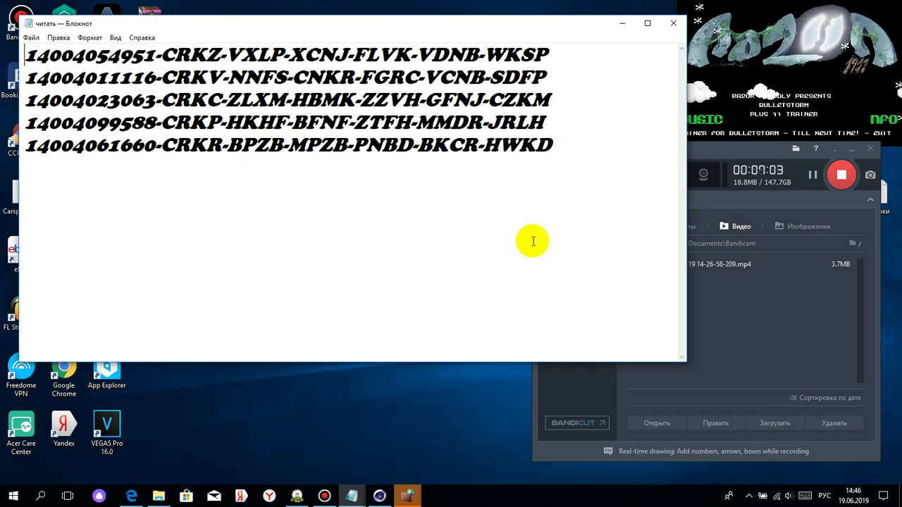
pyautogui.click(380, 496)
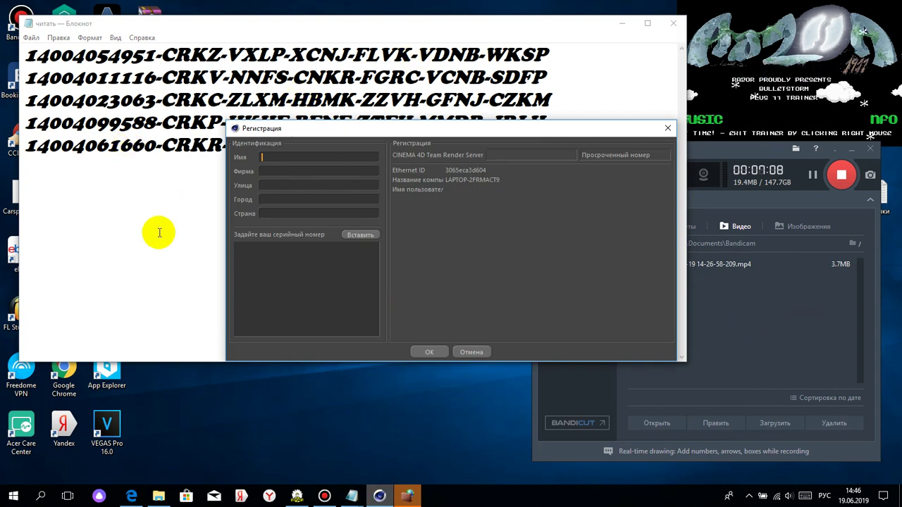
pyautogui.moveTo(488, 129); pyautogui.dragTo(525, 168)
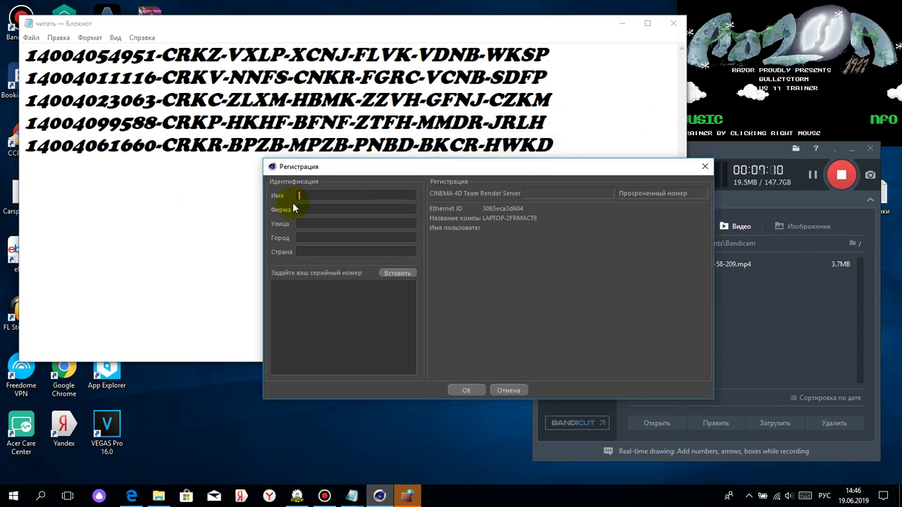
# Step: Copy all serial numbers from the читать file, then close it
pyautogui.click(569, 141)
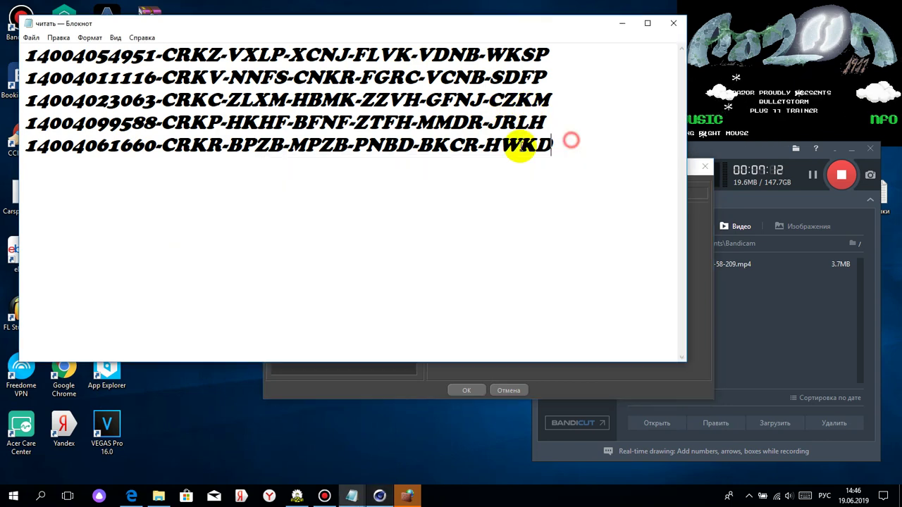
pyautogui.moveTo(570, 141); pyautogui.dragTo(25, 50)
pyautogui.rightClick(81, 71)
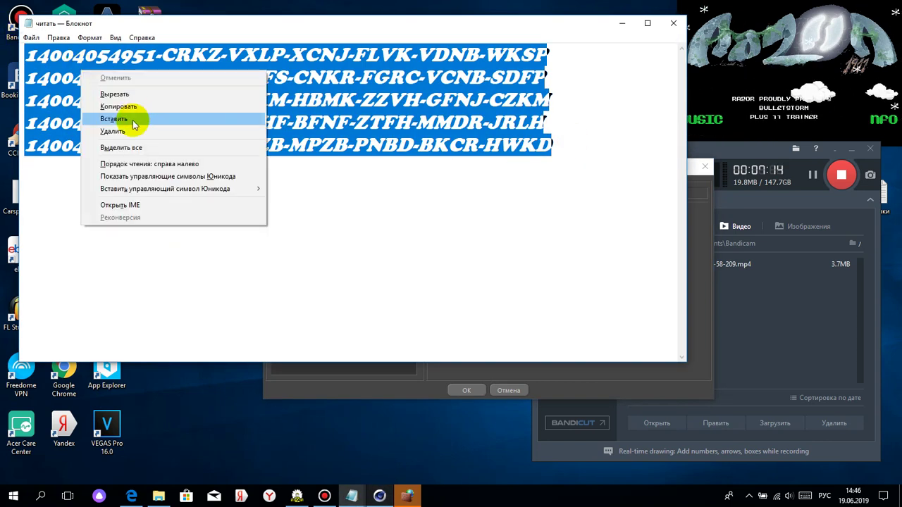
pyautogui.click(143, 104)
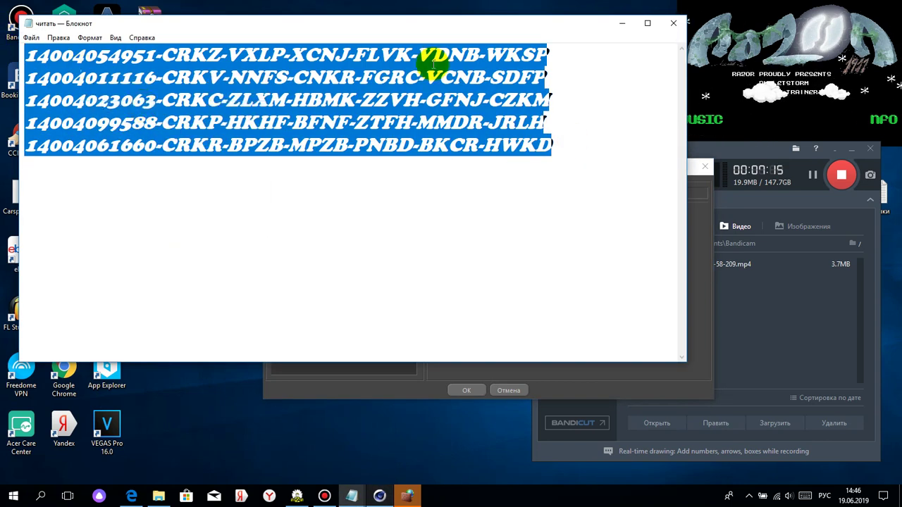
pyautogui.click(674, 23)
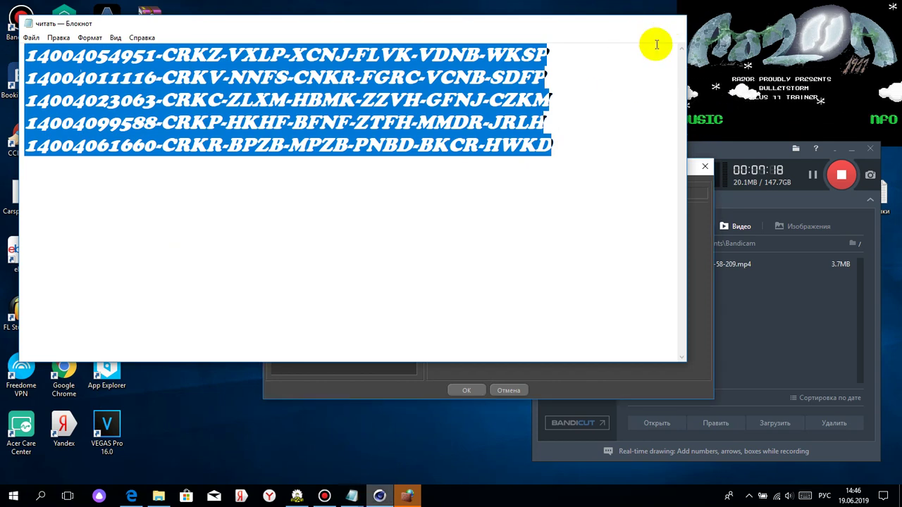
pyautogui.click(673, 26)
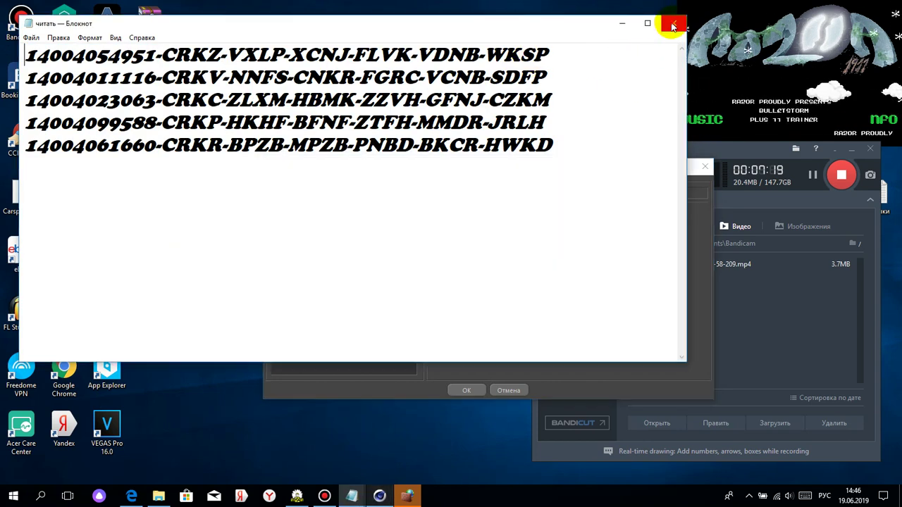
pyautogui.click(673, 26)
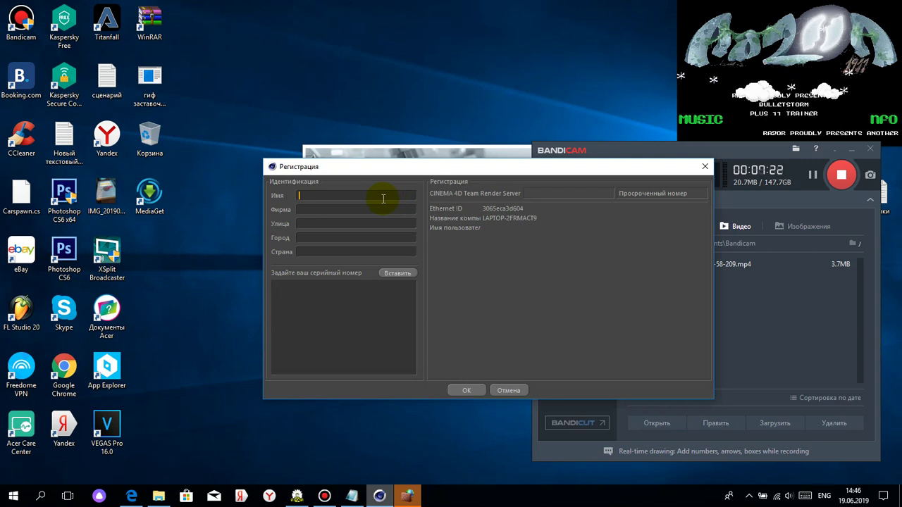
# Step: Enter w in the Имя, Фирма, Улица, Город and Страна registration fields
pyautogui.write('w')
pyautogui.click(359, 209)
pyautogui.write('w')
pyautogui.click(348, 224)
pyautogui.write('w')
pyautogui.click(343, 241)
pyautogui.write('w')
pyautogui.click(339, 252)
pyautogui.write('w')
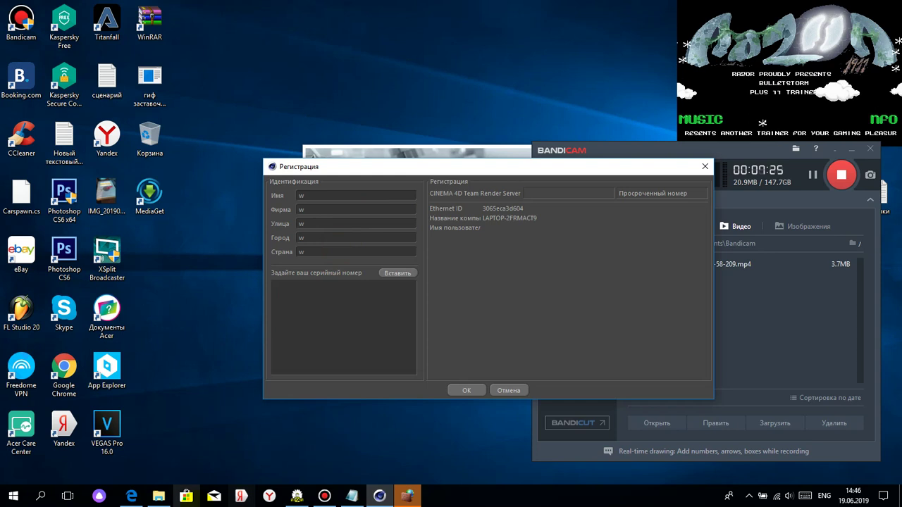
# Step: Put away the Team Render Client window and start a new line in the сценарий script
pyautogui.click(800, 28)
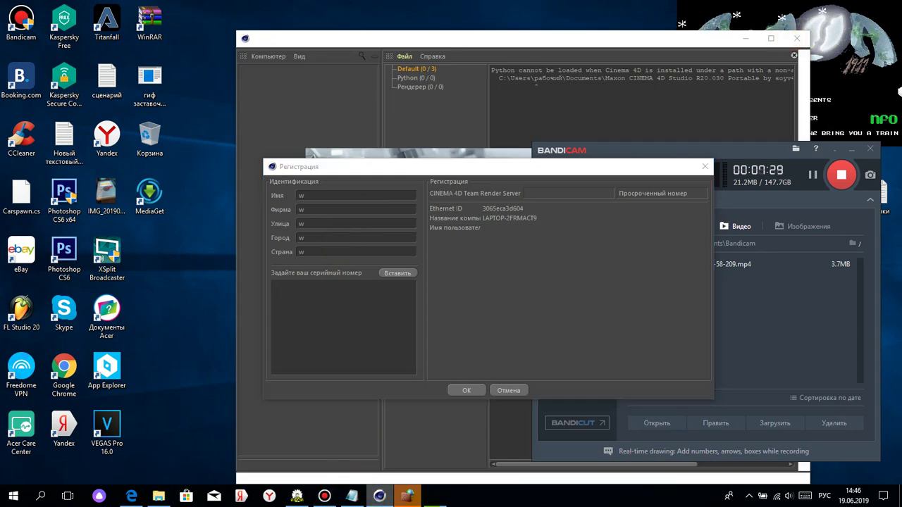
pyautogui.moveTo(380, 496)
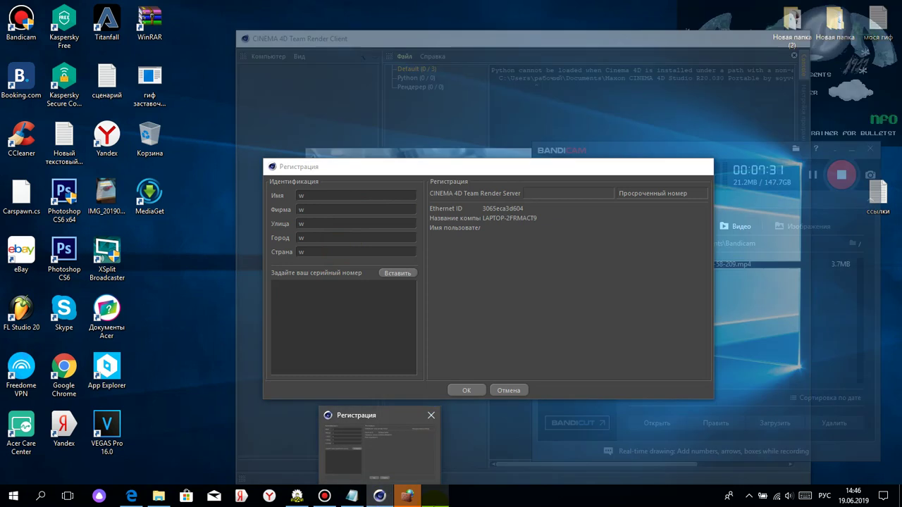
pyautogui.click(422, 451)
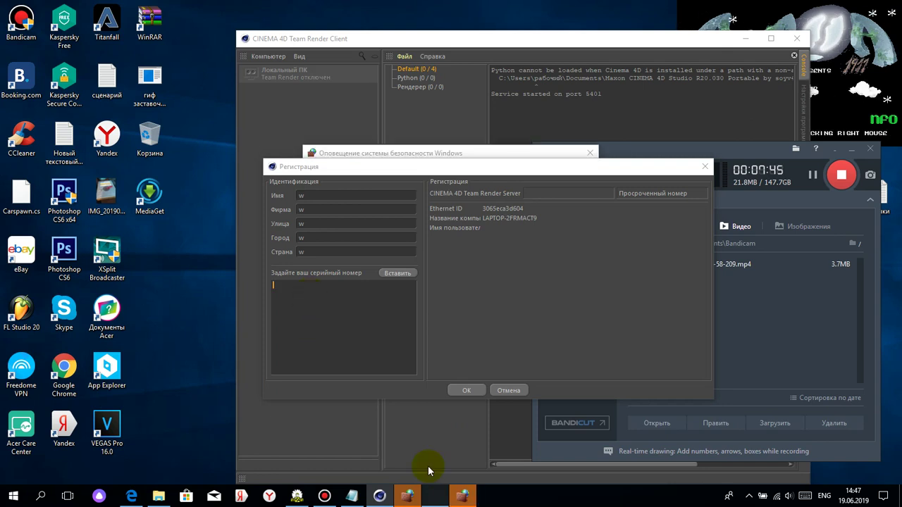
pyautogui.click(822, 174)
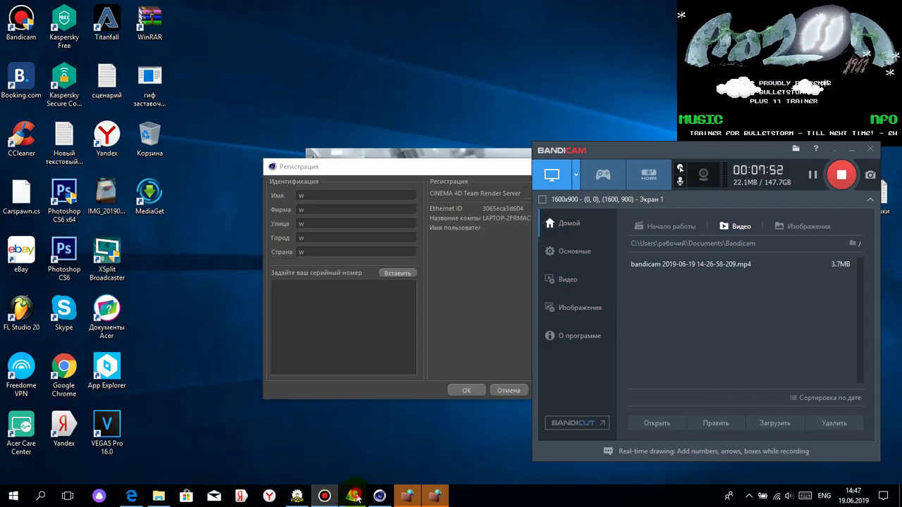
pyautogui.click(352, 496)
pyautogui.press('Return')
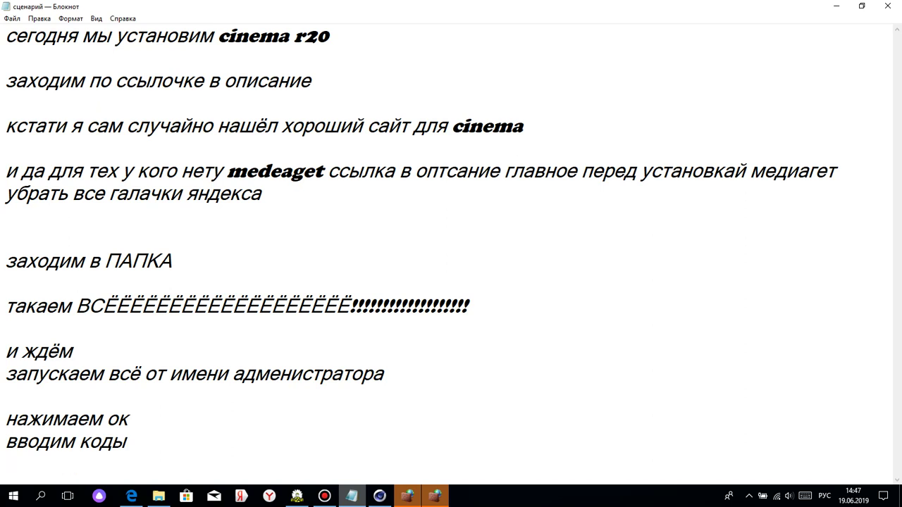
pyautogui.write('и вводим')
# Step: Switch input to English, append w so the line reads 'и вводим w', and minimize Notepad
pyautogui.hotkey('alt', 'shift')
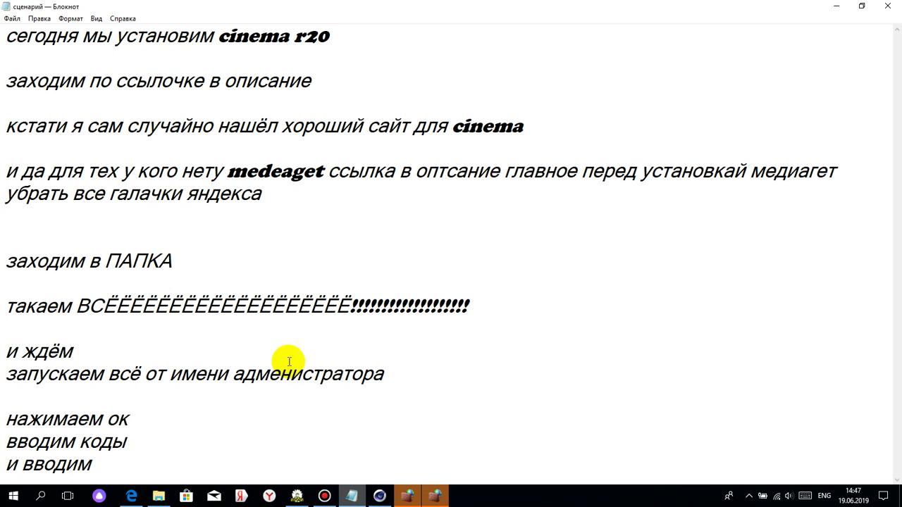
pyautogui.click(97, 481)
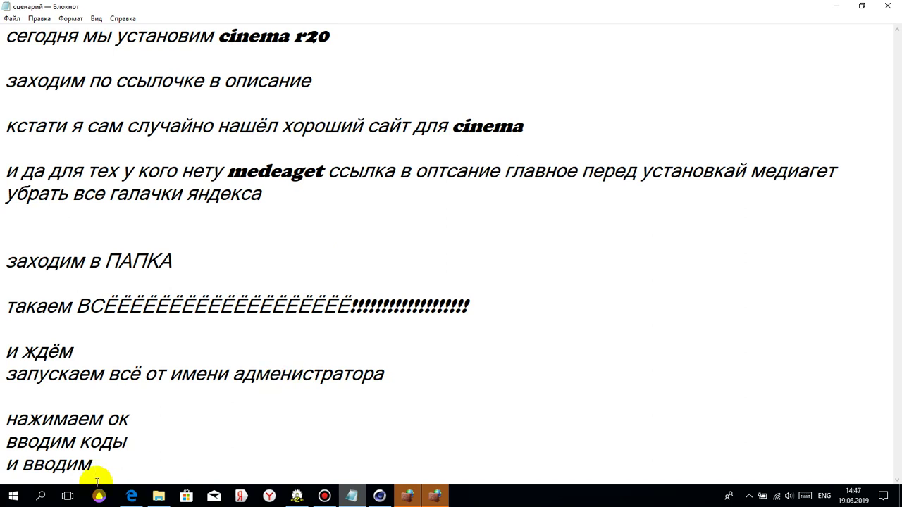
pyautogui.write('w')
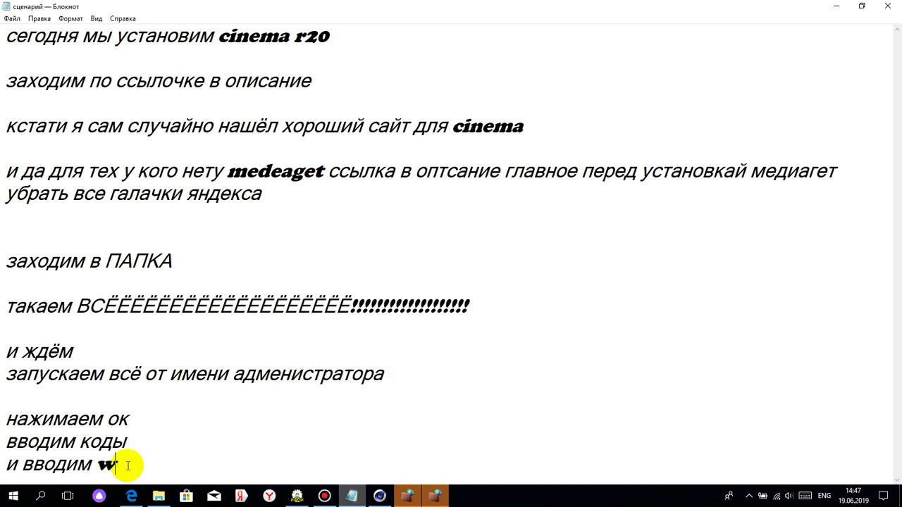
pyautogui.click(830, 6)
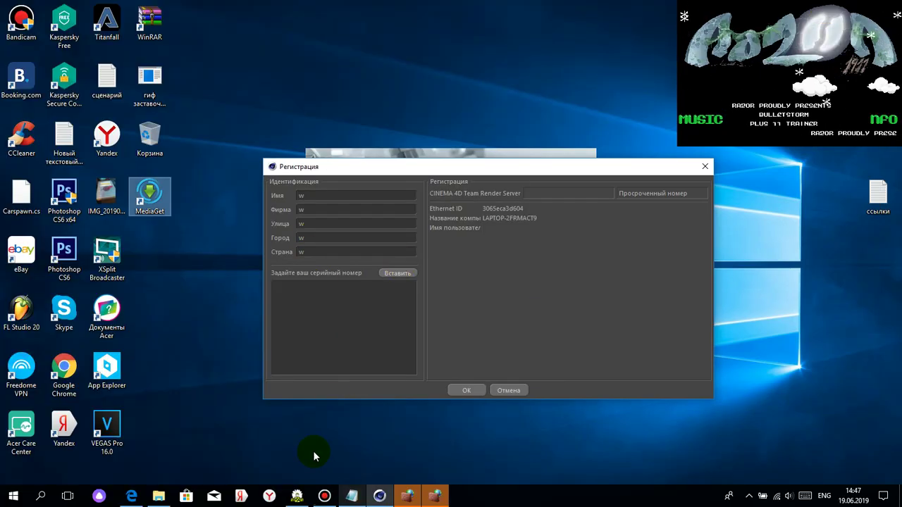
pyautogui.click(324, 496)
# Step: Paste the five copied serial numbers into the registration serial box
pyautogui.click(337, 334)
pyautogui.rightClick(337, 338)
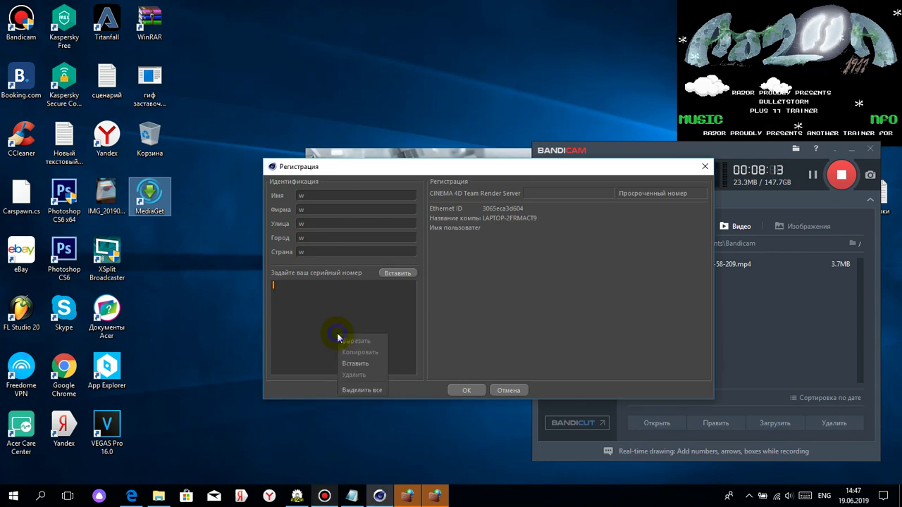
pyautogui.click(364, 365)
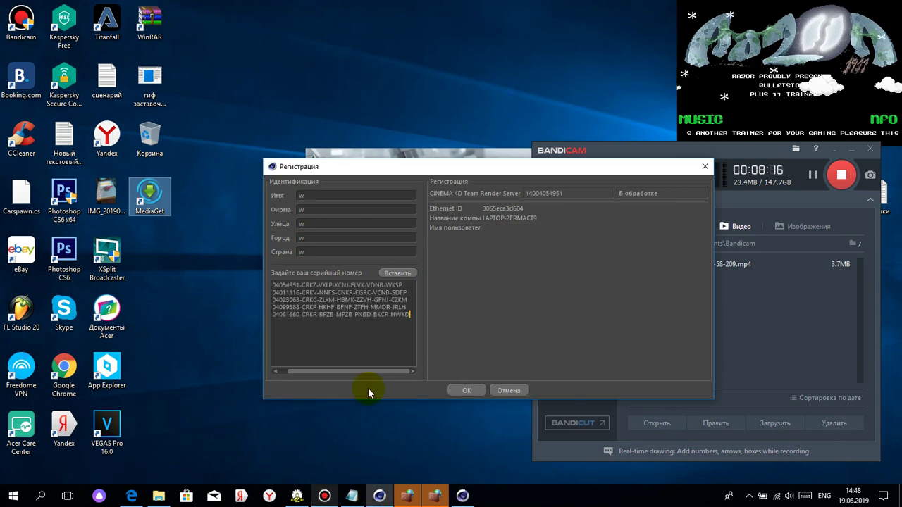
# Step: Close the Cinema 4D updater window and return to the сценарий script
pyautogui.moveTo(462, 494)
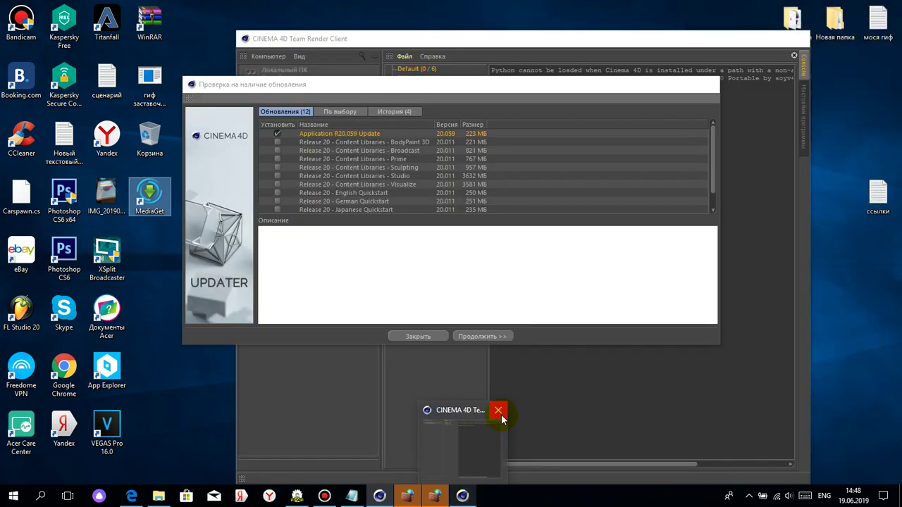
pyautogui.click(498, 410)
pyautogui.click(424, 332)
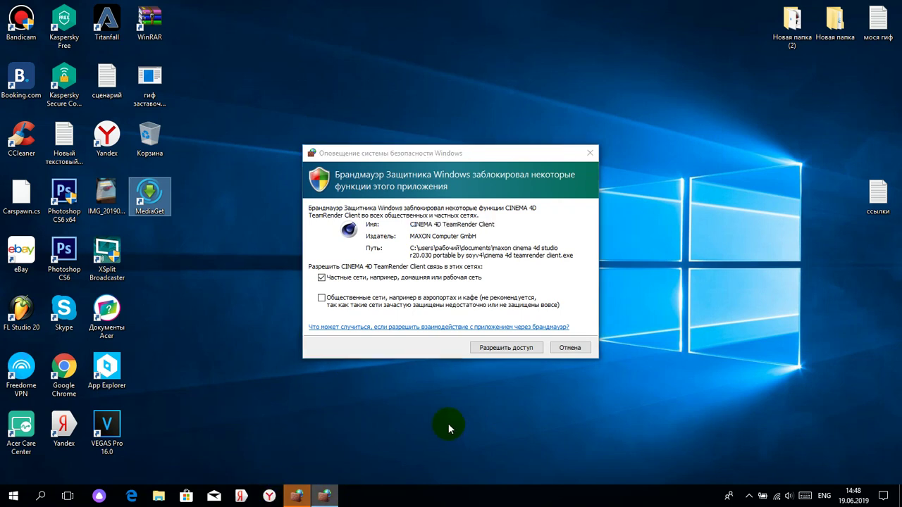
pyautogui.press('super+Tab')
pyautogui.click(268, 455)
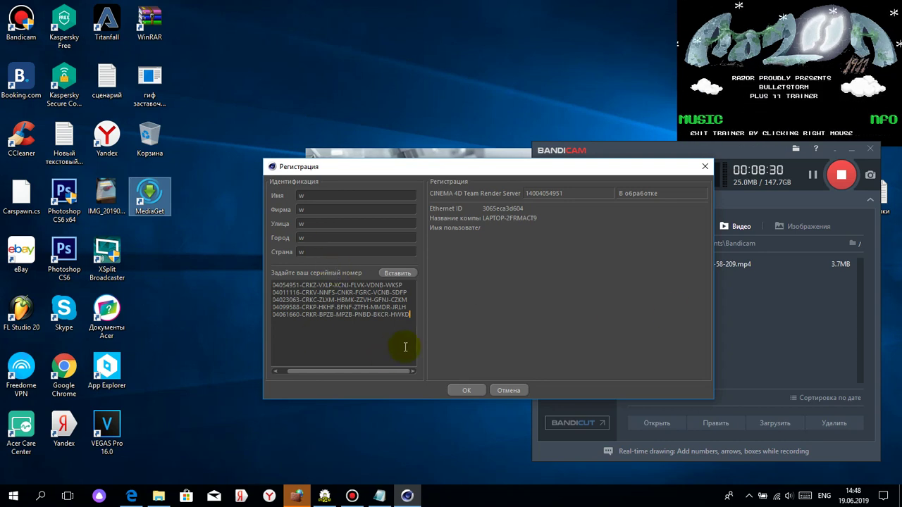
pyautogui.click(374, 497)
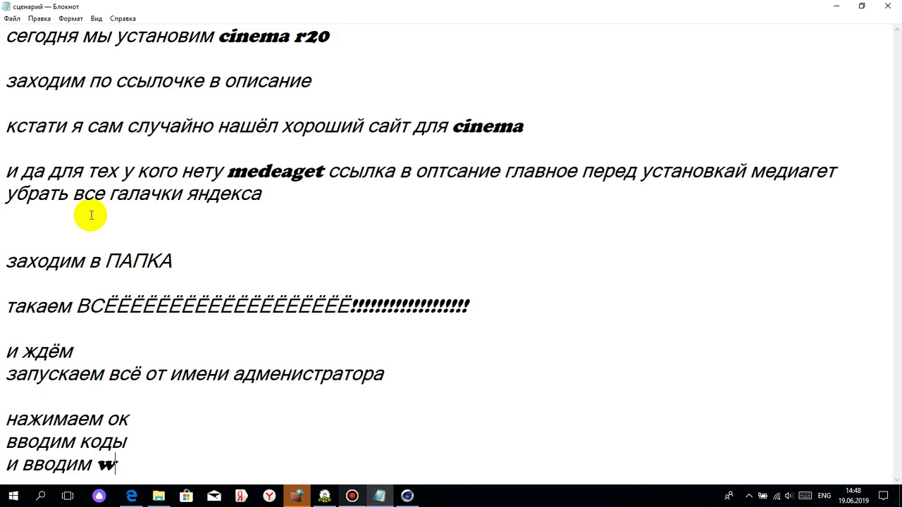
# Step: Confirm the Team Render Server registration with OK, then add a blank line to the script
pyautogui.click(817, 10)
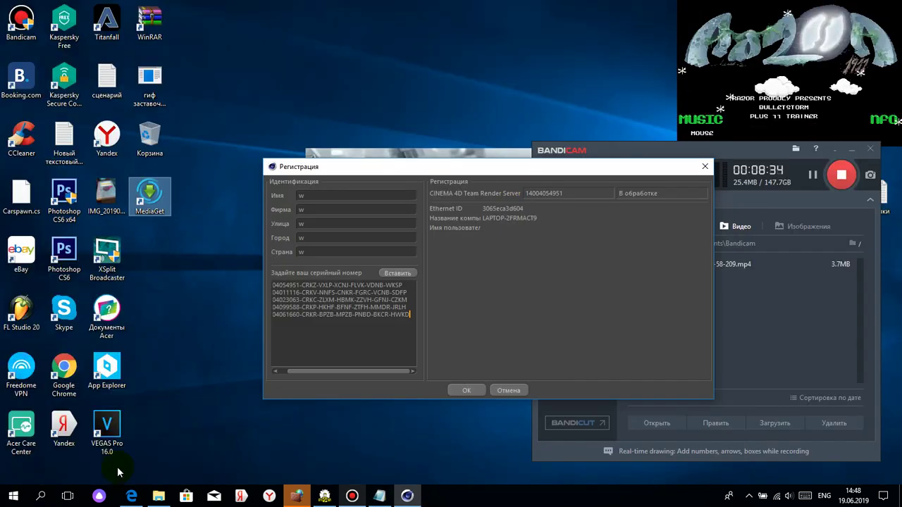
pyautogui.click(159, 496)
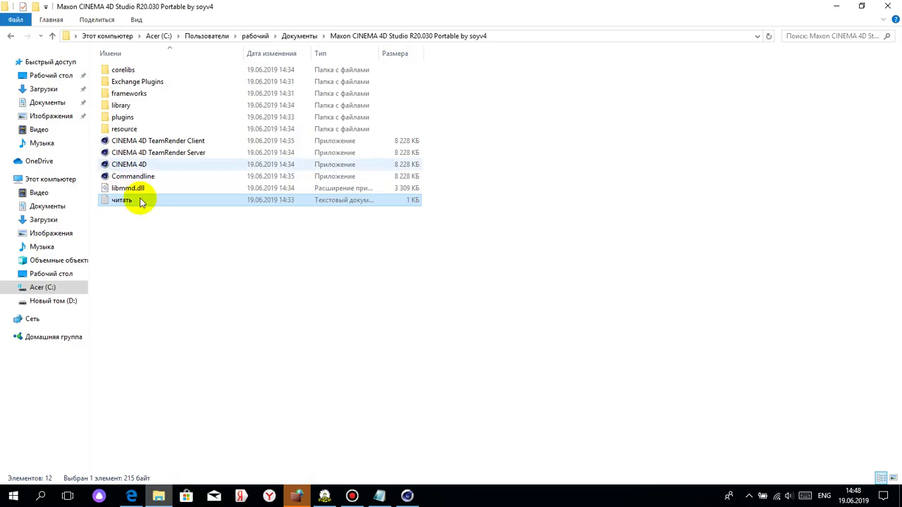
pyautogui.click(837, 7)
pyautogui.click(466, 391)
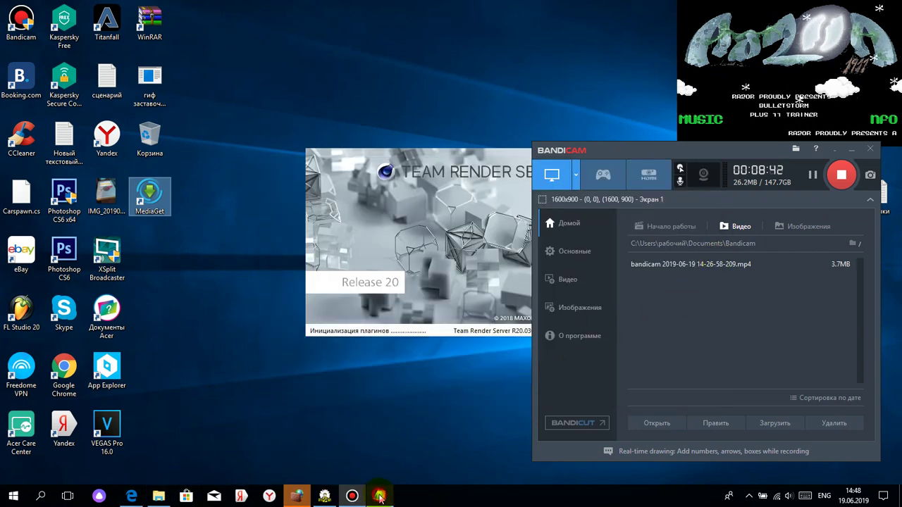
pyautogui.click(380, 496)
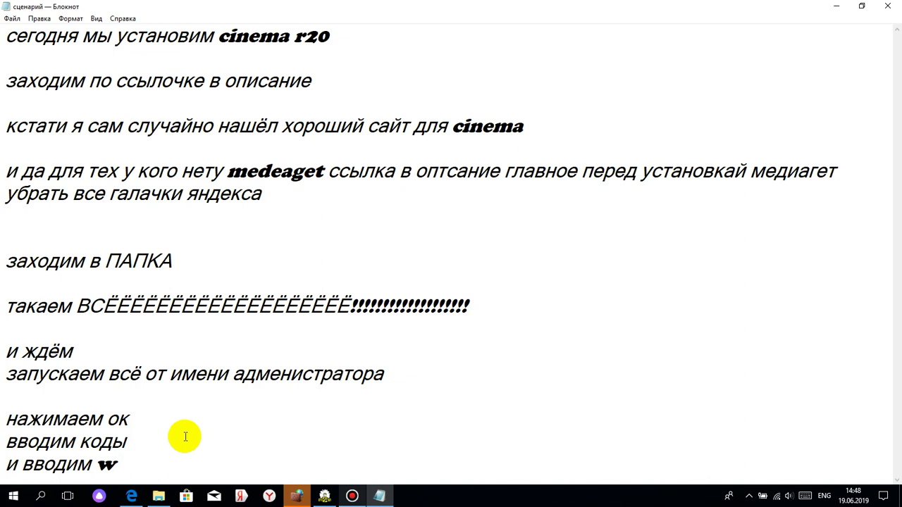
pyautogui.press('Return')
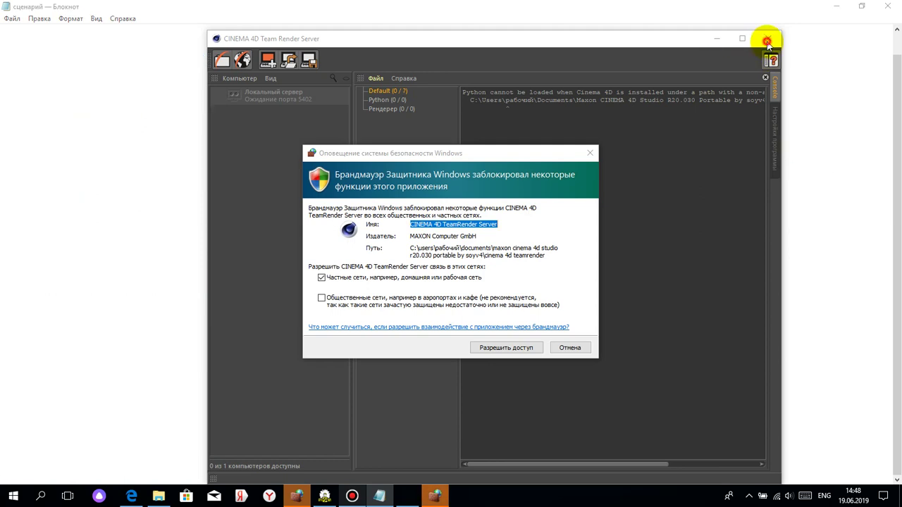
# Step: Close Team Render Server and the firewall alert, add 'всё ждём' to the script, and minimize it
pyautogui.click(769, 41)
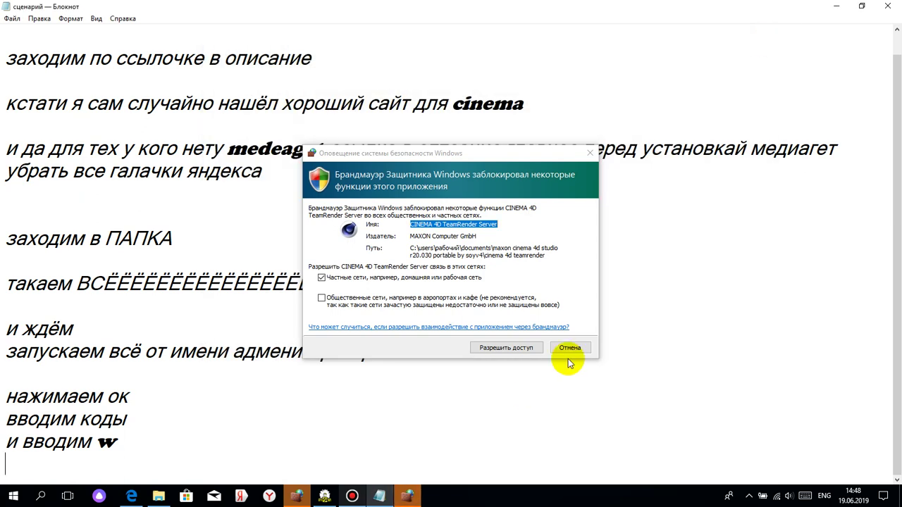
pyautogui.click(590, 153)
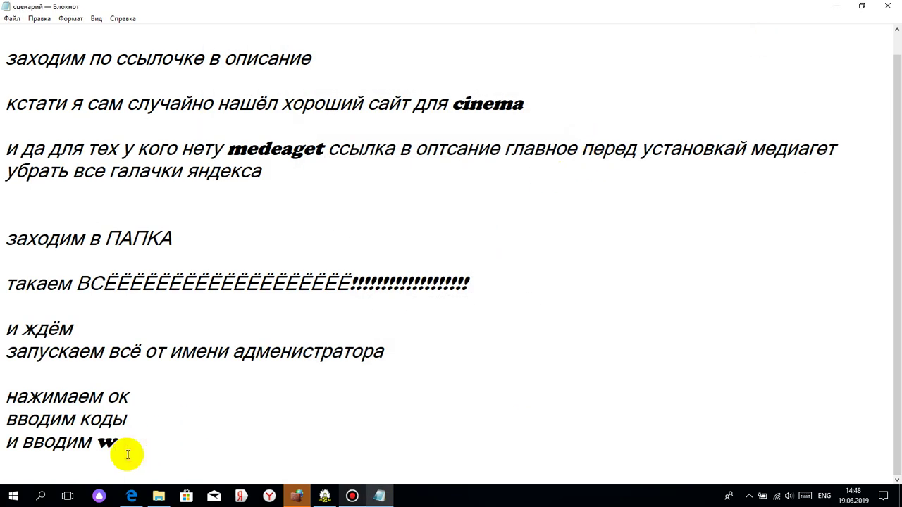
pyautogui.press('Return')
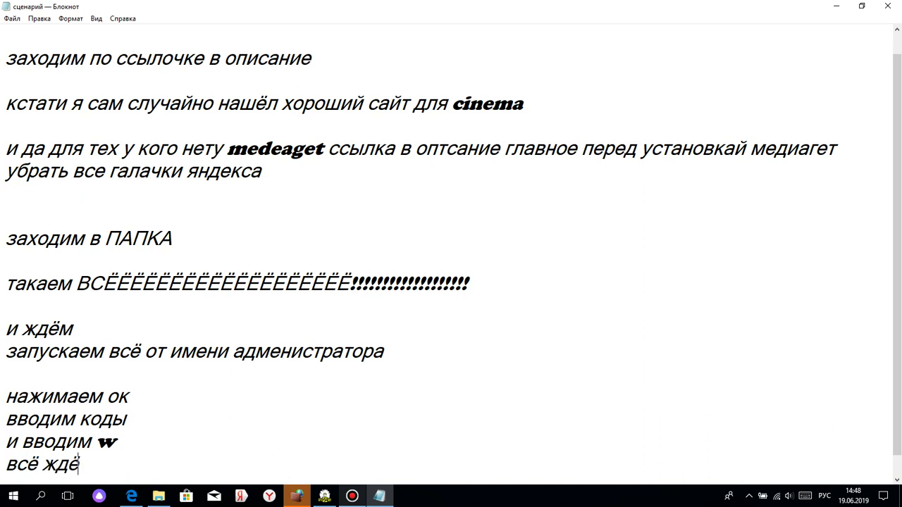
pyautogui.click(832, 5)
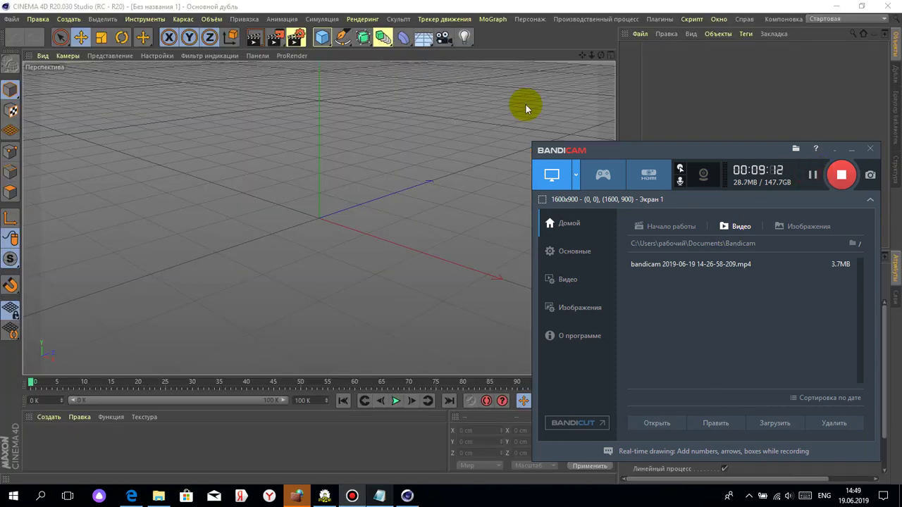
# Step: Bring Cinema 4D to the front and close the update checker
pyautogui.click(599, 57)
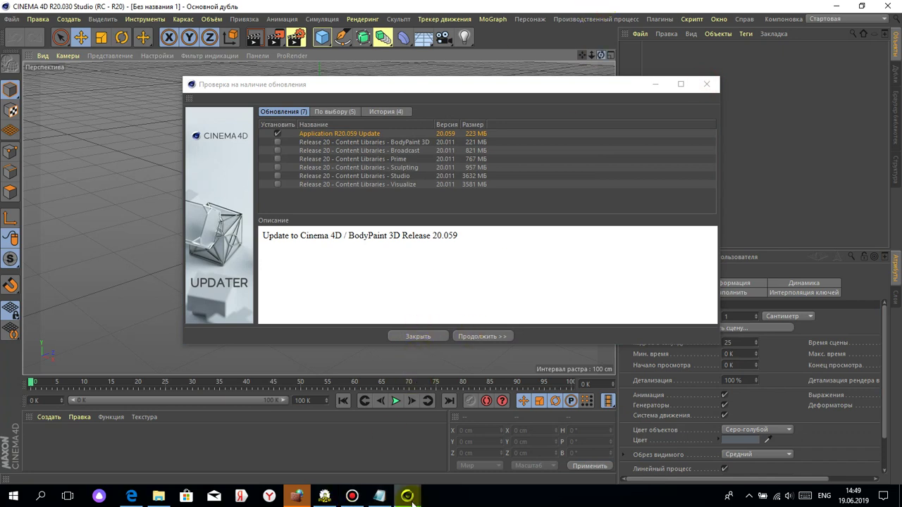
pyautogui.moveTo(413, 499)
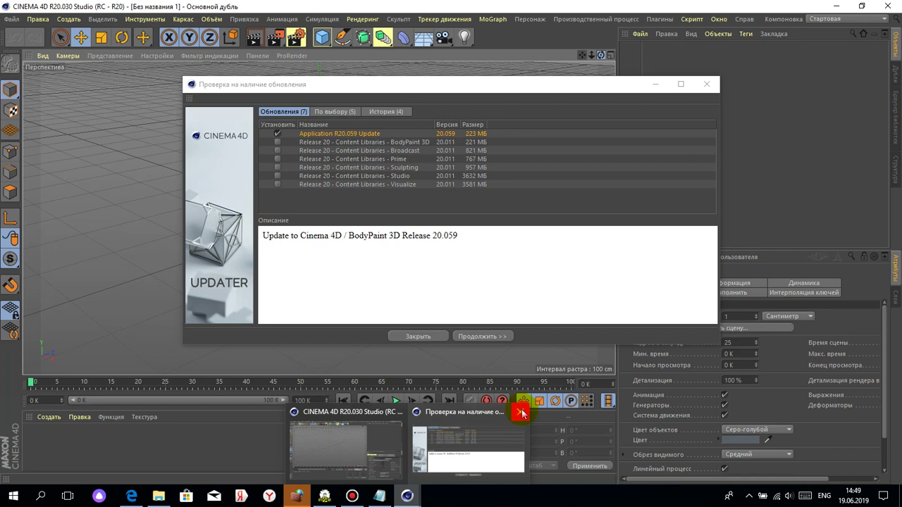
pyautogui.click(521, 413)
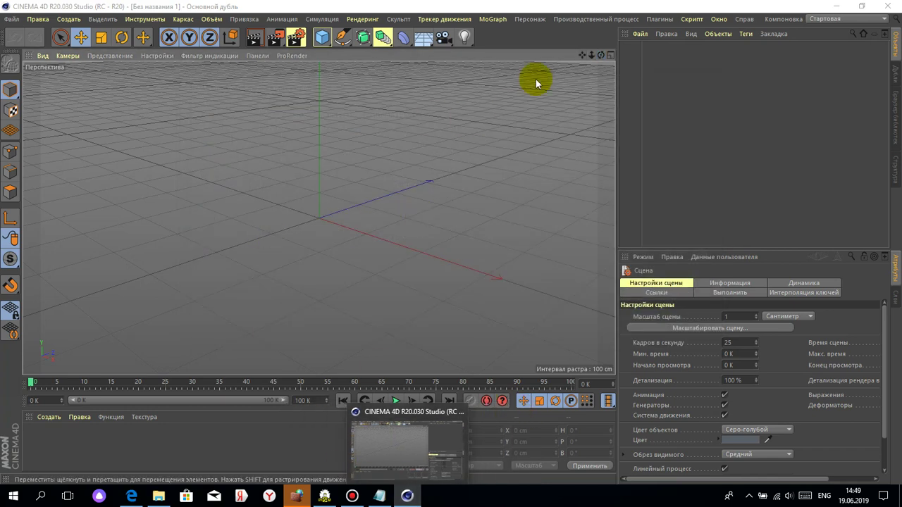
# Step: Orbit to a low view, add a test cube, shift it along X, then delete it
pyautogui.moveTo(601, 55); pyautogui.dragTo(536, 106)
pyautogui.moveTo(318, 218); pyautogui.dragTo(318, 216)
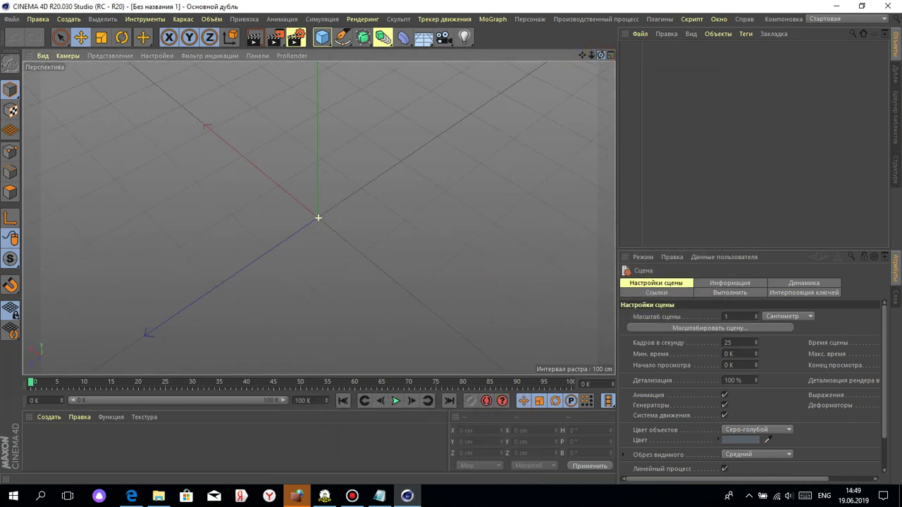
pyautogui.click(321, 36)
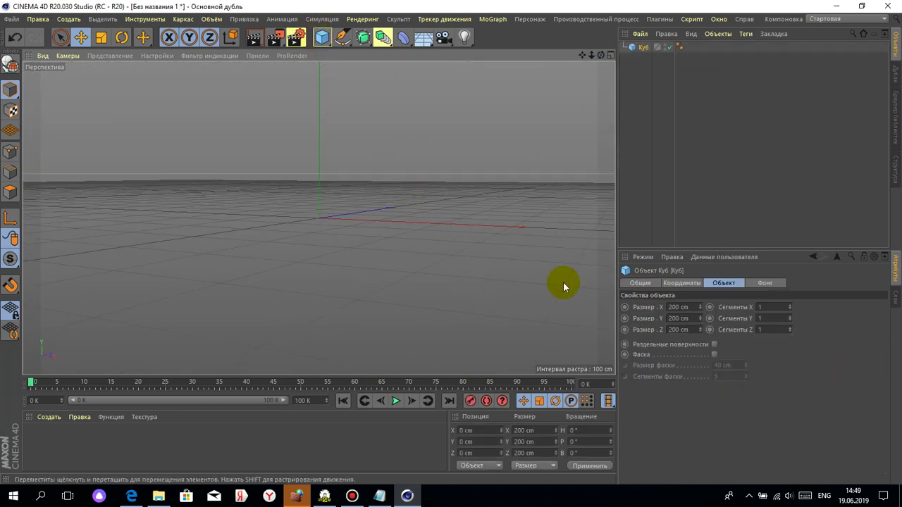
pyautogui.moveTo(395, 225)
pyautogui.mouseDown()
pyautogui.moveTo(420, 225)
pyautogui.moveTo(300, 177)
pyautogui.moveTo(362, 89)
pyautogui.mouseUp()
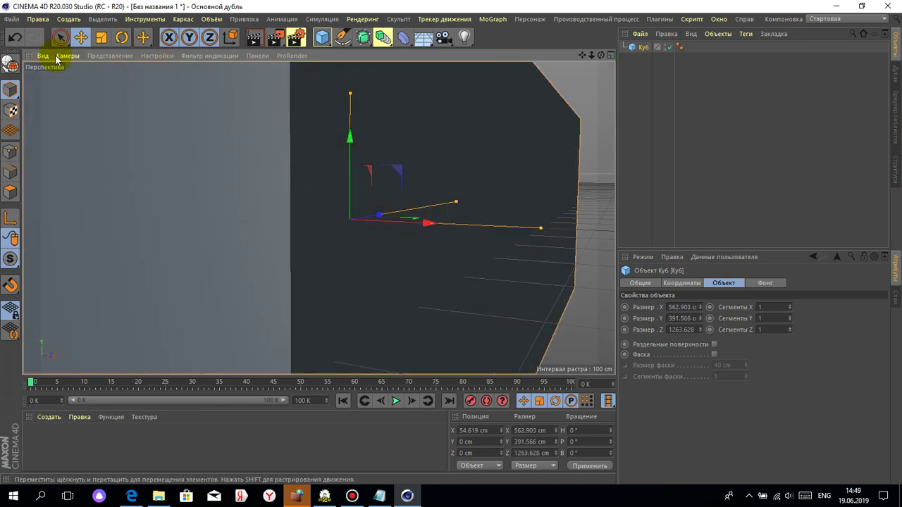
pyautogui.press('Delete')
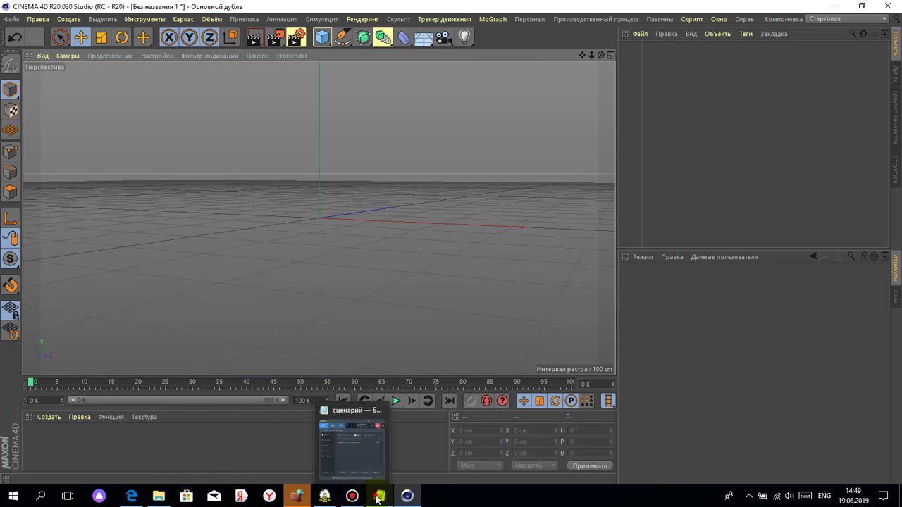
# Step: Return to the Notepad script and start a new line after "всё ждём"
pyautogui.click(379, 496)
pyautogui.click(121, 473)
pyautogui.press('Return')
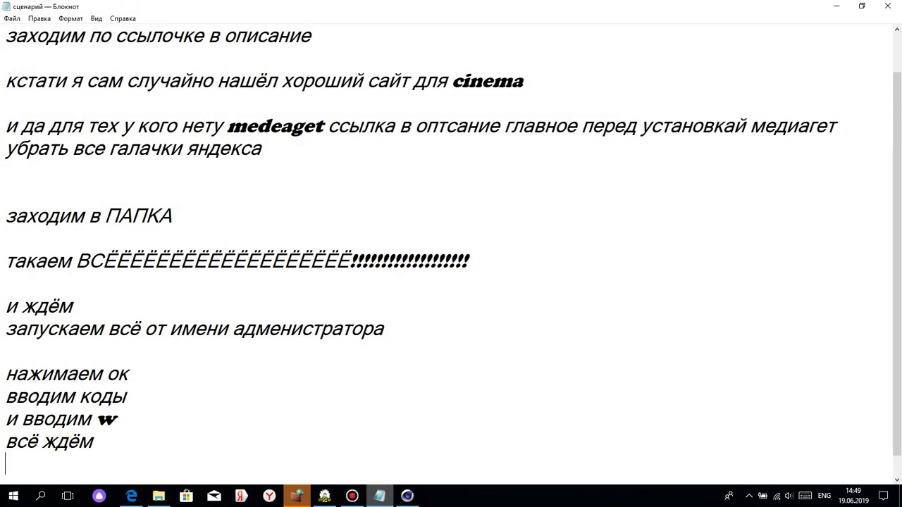
# Step: Switch to Russian input and begin the closing line with "у", briefly checking the screen recorder
pyautogui.hotkey('alt', 'shift')
pyautogui.write('у и вс')
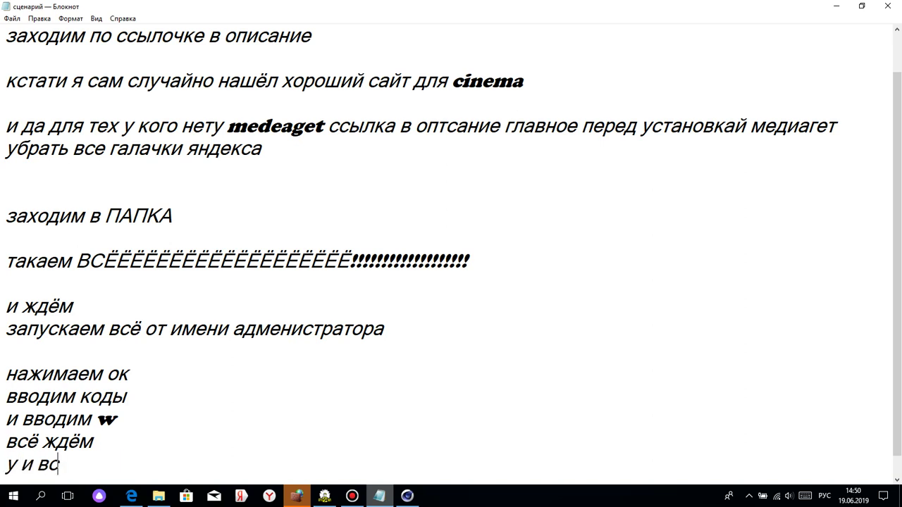
pyautogui.scroll(1, 129, 480)
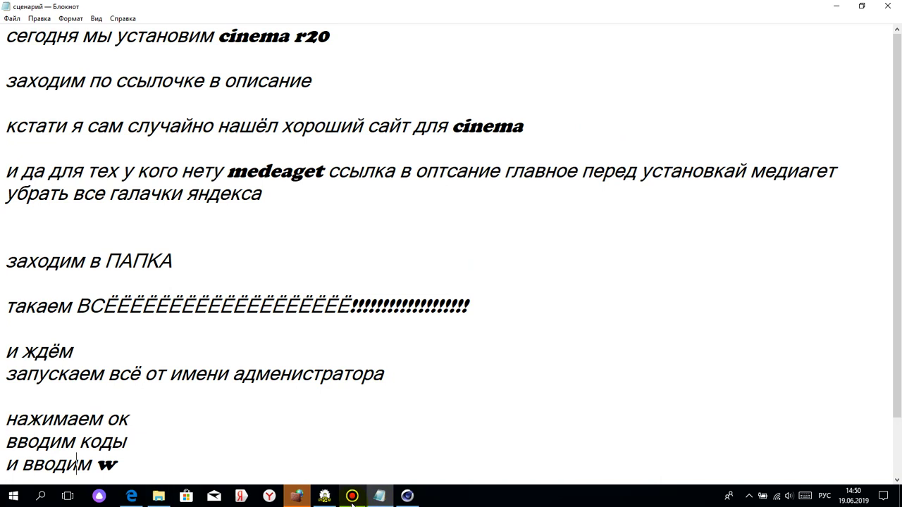
pyautogui.click(353, 496)
pyautogui.scroll(-1, 347, 478)
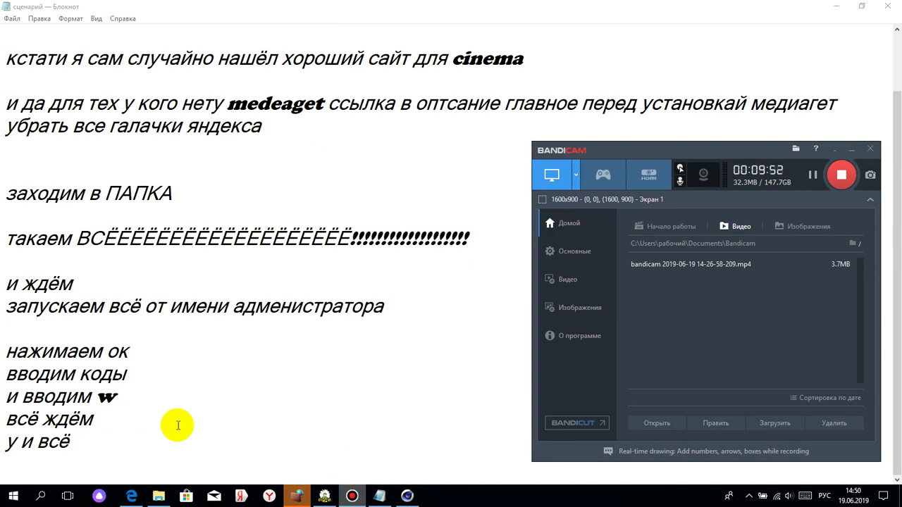
pyautogui.click(99, 459)
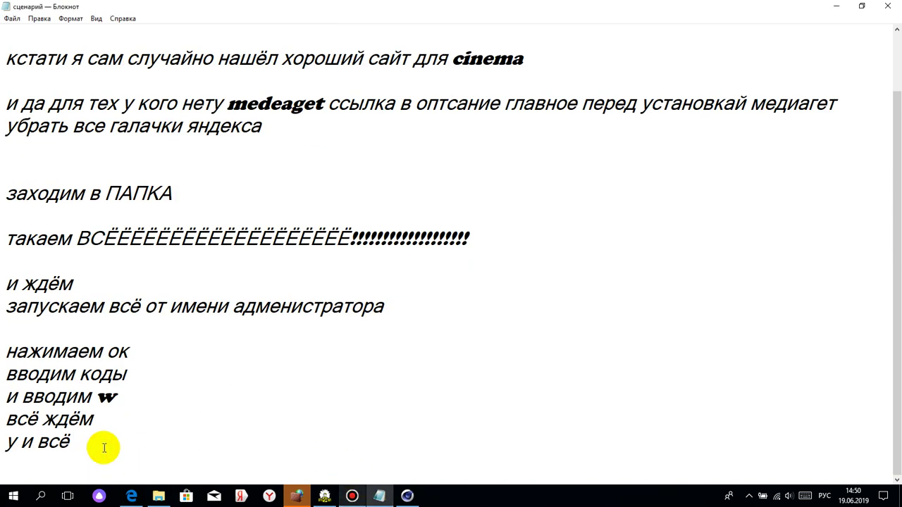
# Step: Finish the farewell, ending with "туториаалыбудуи!!!!!!!!!", then minimize Notepad to show Cinema 4D
pyautogui.write('всем пока')
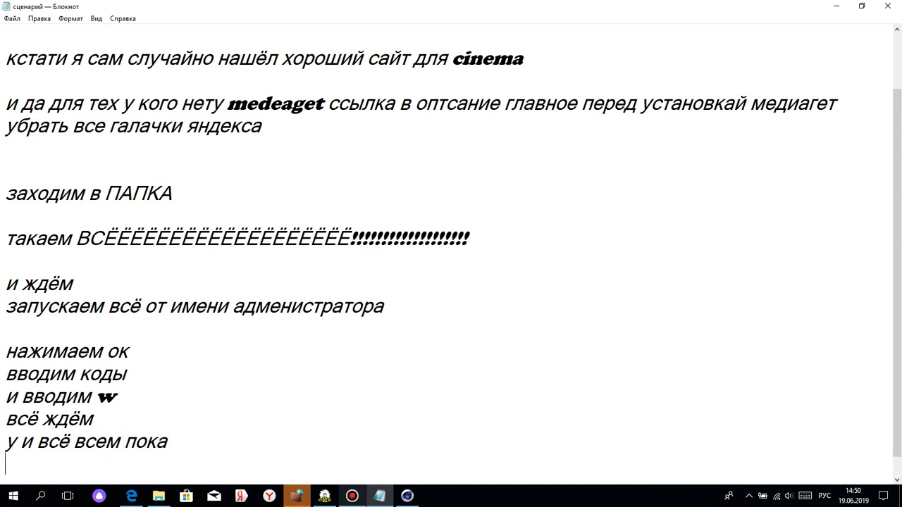
pyautogui.write('оро')
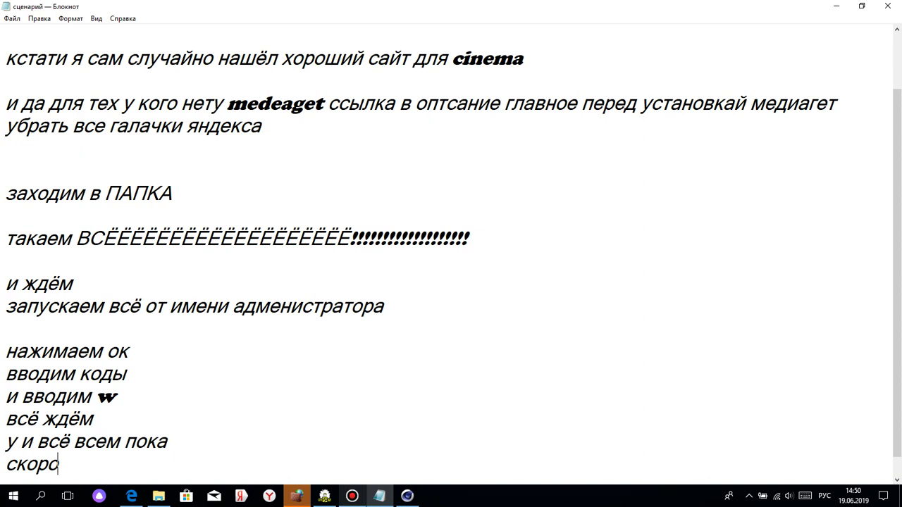
pyautogui.write(' тутори')
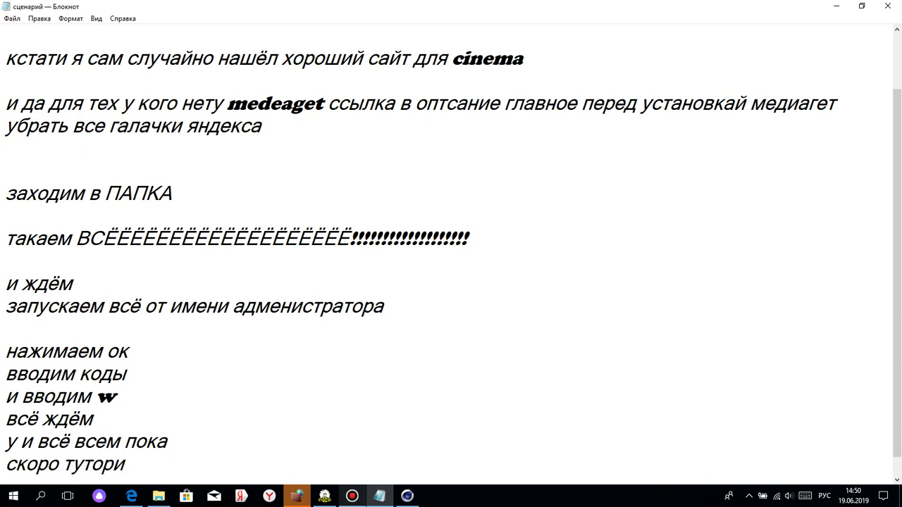
pyautogui.write('а')
pyautogui.write('алы')
pyautogui.write('будуи')
pyautogui.write('!!!!!!!!!')
pyautogui.click(352, 496)
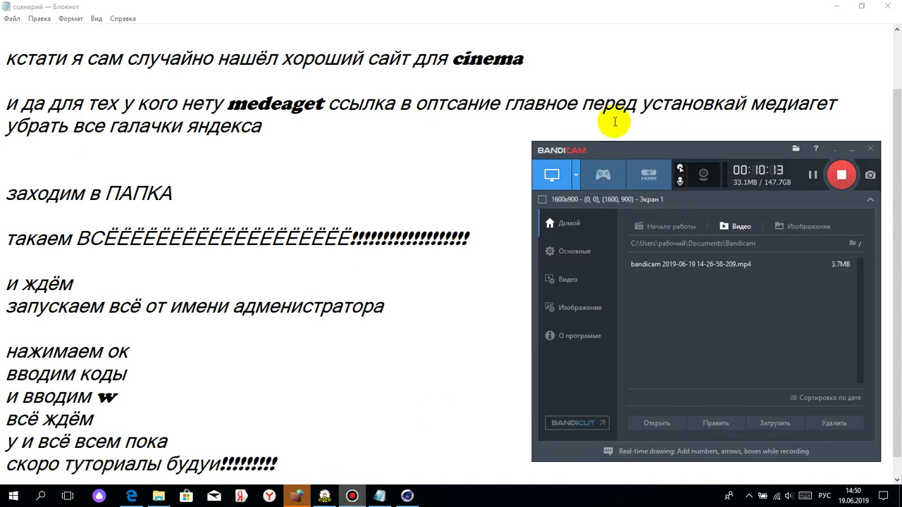
pyautogui.click(836, 5)
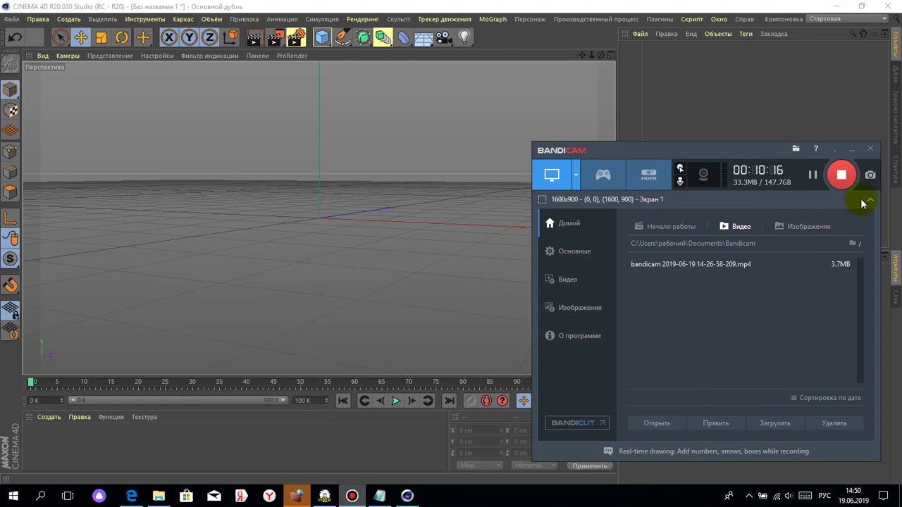